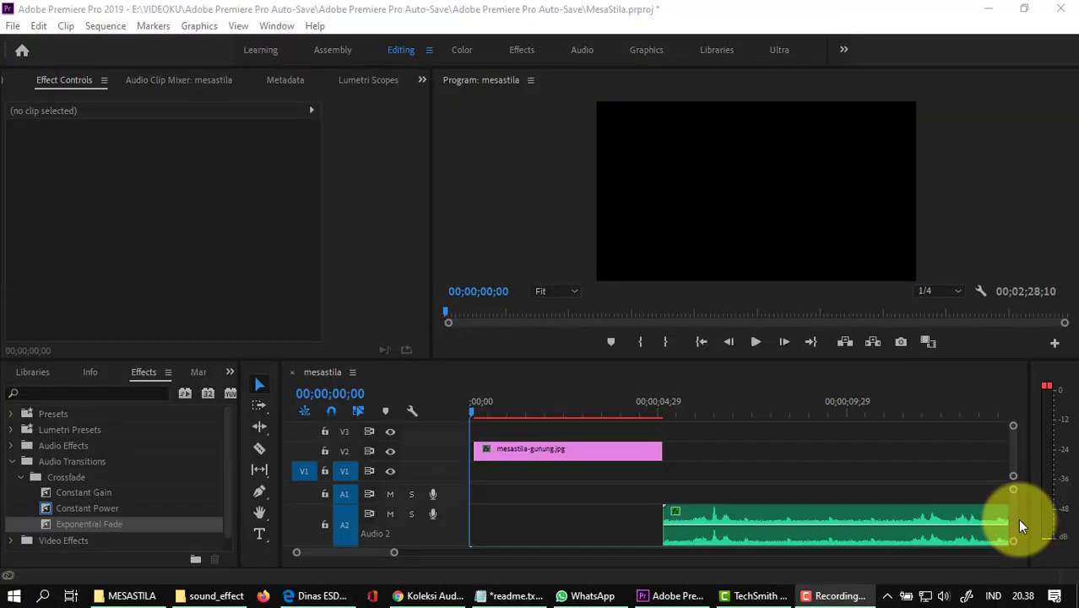
Step: Play the sequence, pausing at 00;00;12;19 and resuming, then shrink track A2 to reveal A3
left_click(755, 342)
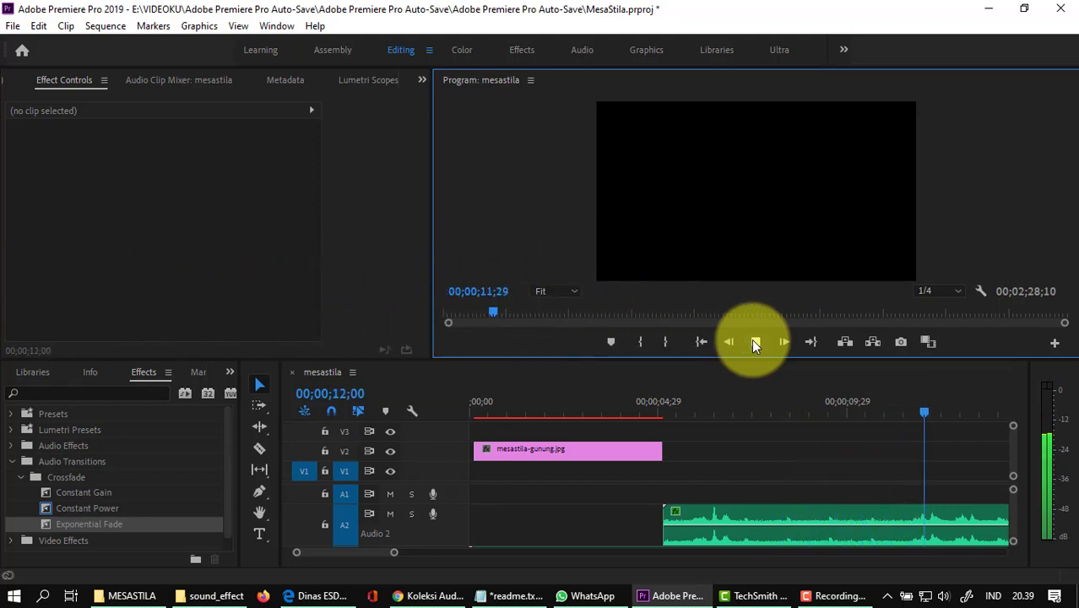
left_click(754, 343)
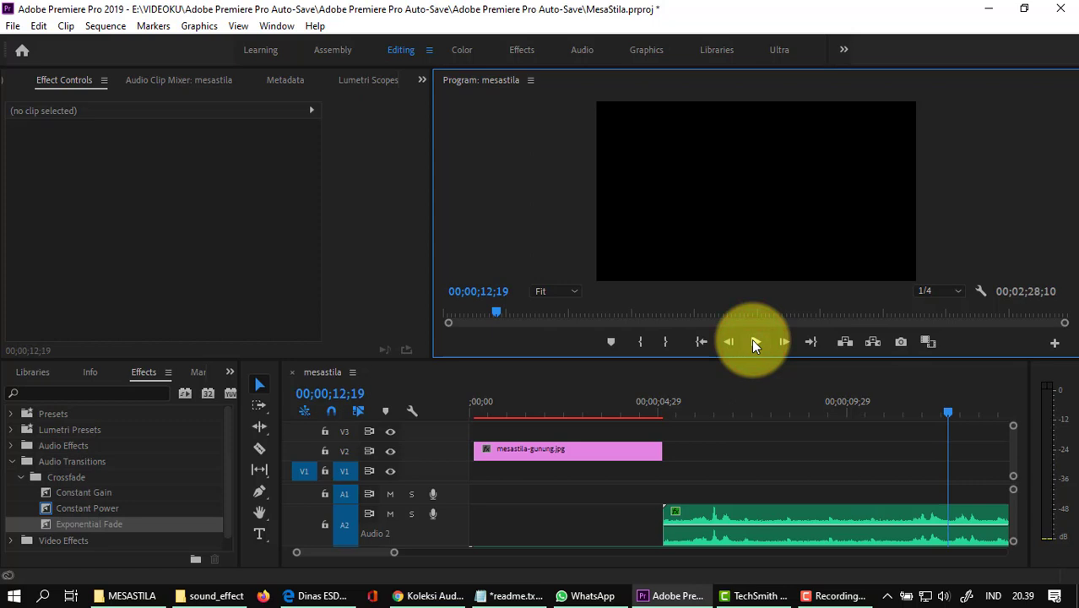
left_click(753, 342)
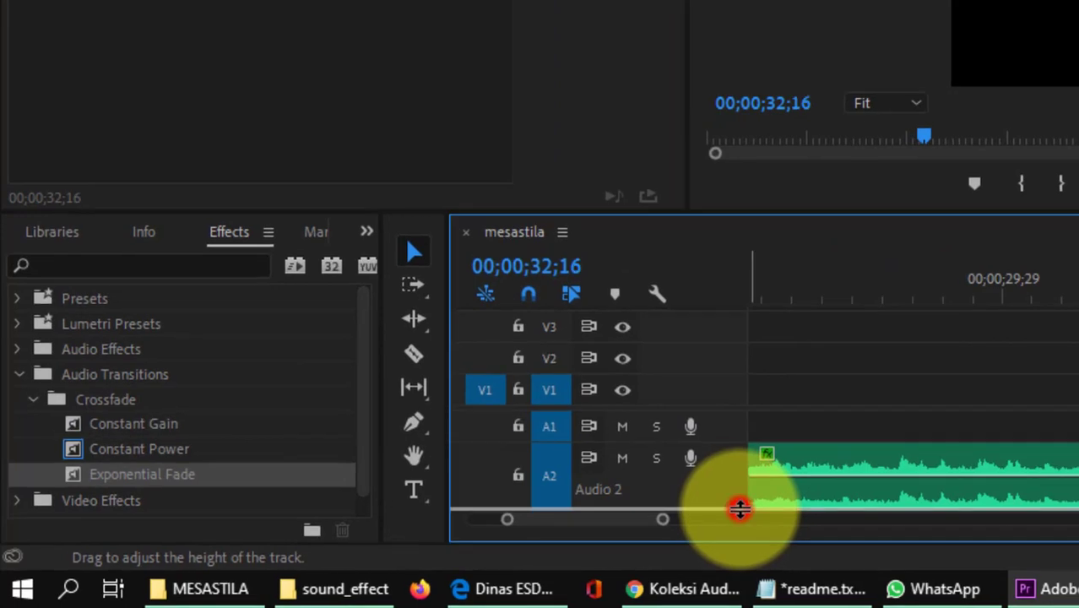
left_click_drag(739, 509, 737, 472)
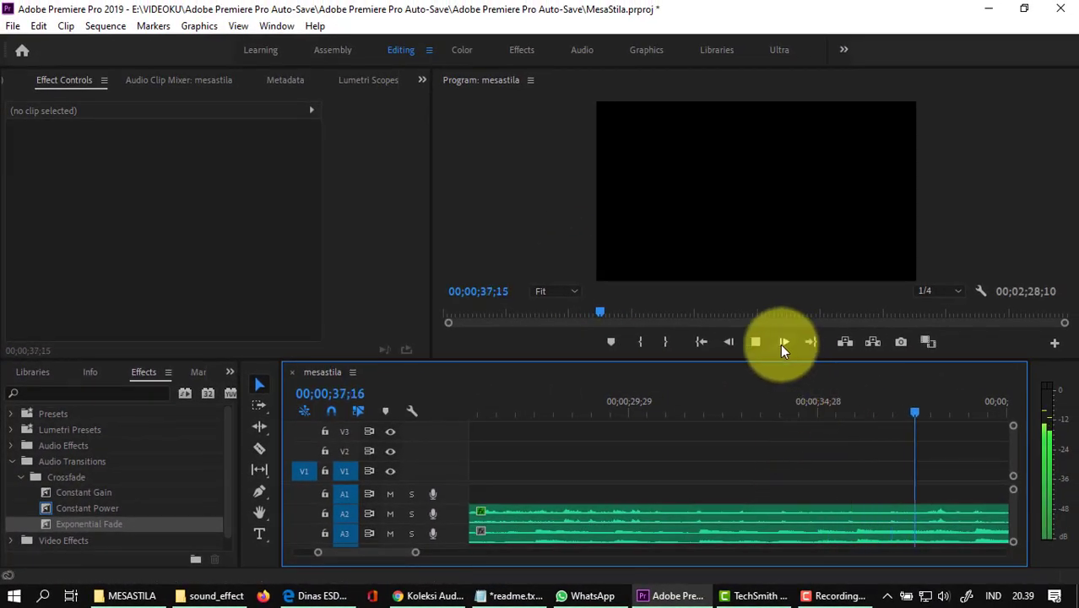
Step: Inspect the Bird_in_Rain.mp3 and Touching_Moment.mp3 clips in Effect Controls
left_click(735, 514)
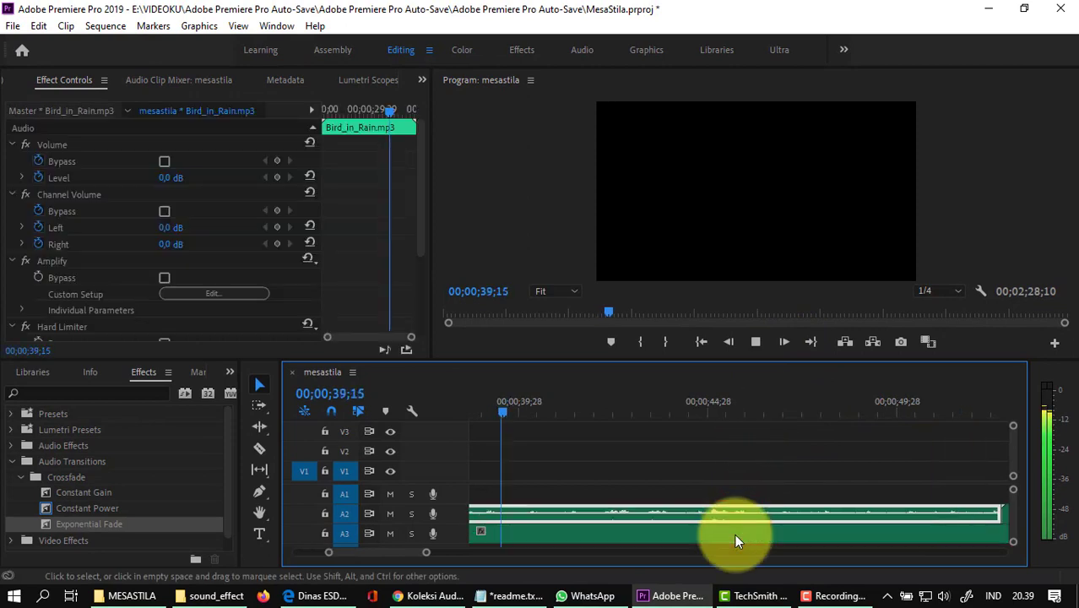
left_click(735, 537)
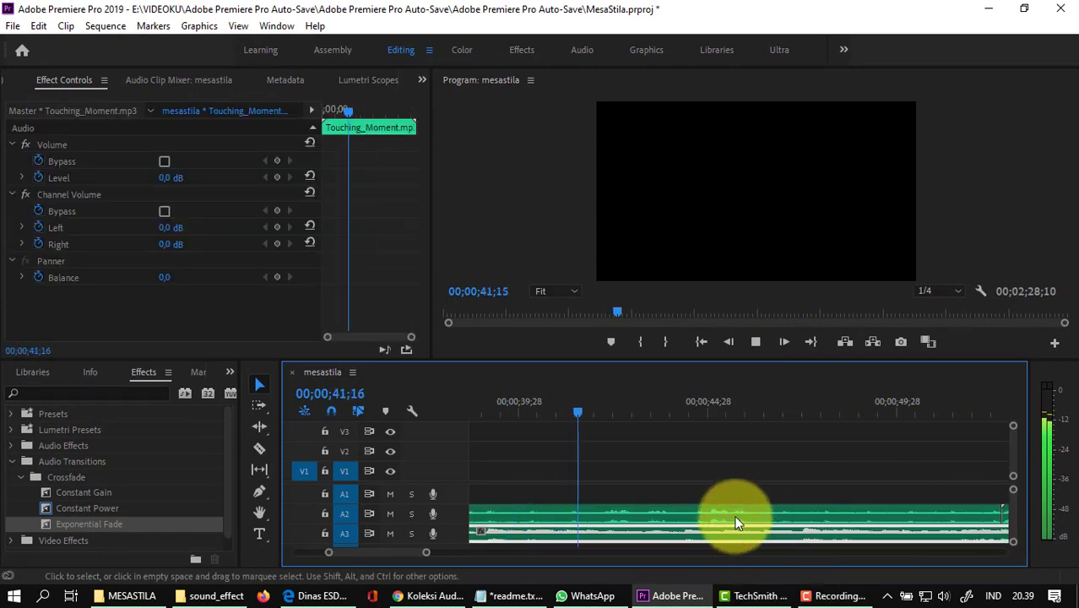
left_click(736, 516)
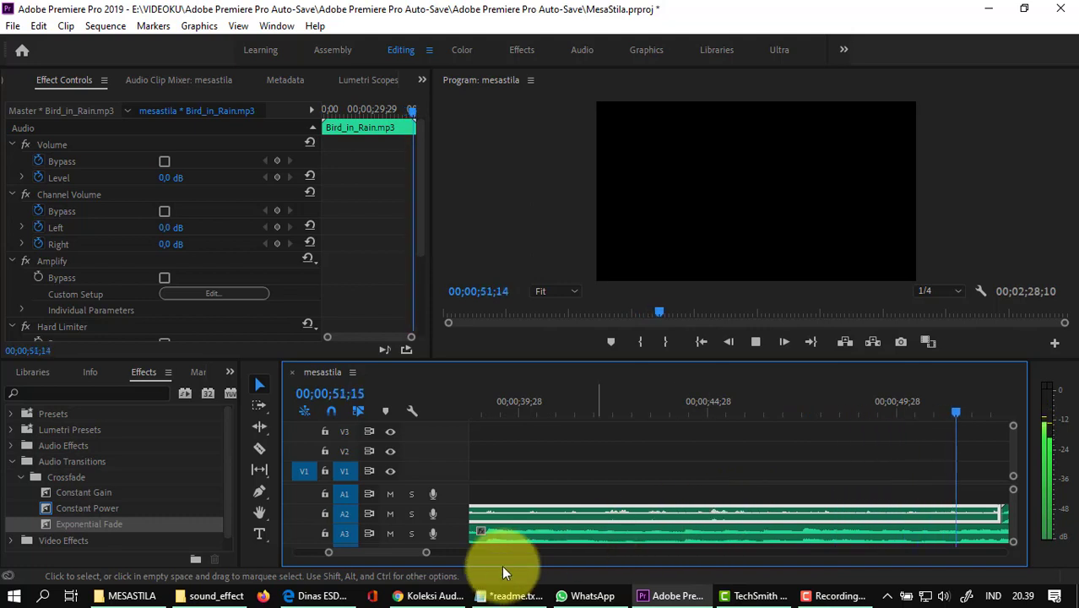
Step: Glance at the audio library browser, then return to Premiere and restart playback
left_click(440, 596)
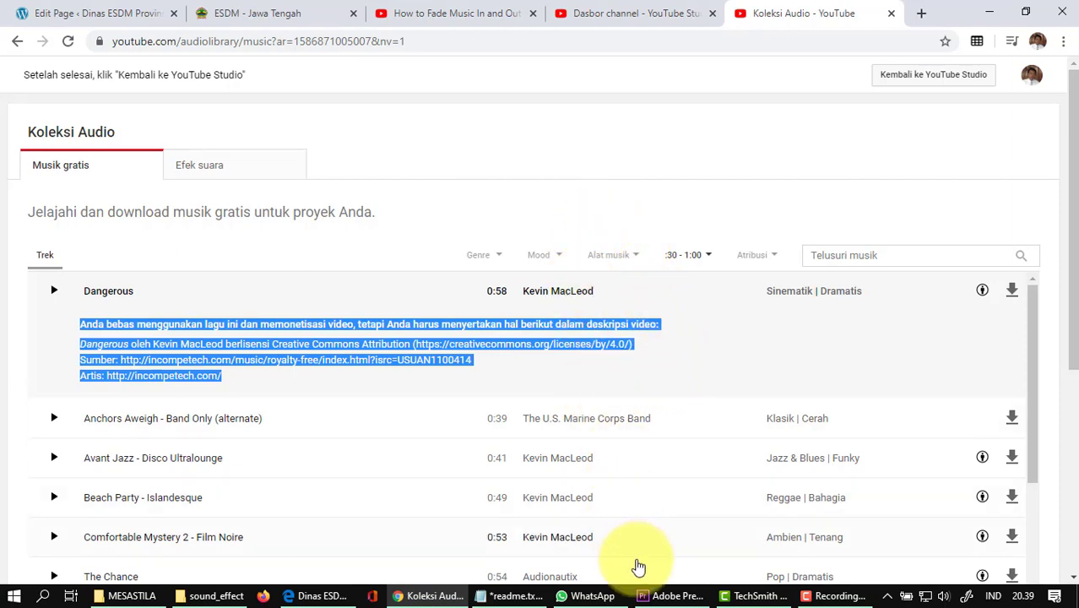
left_click(659, 598)
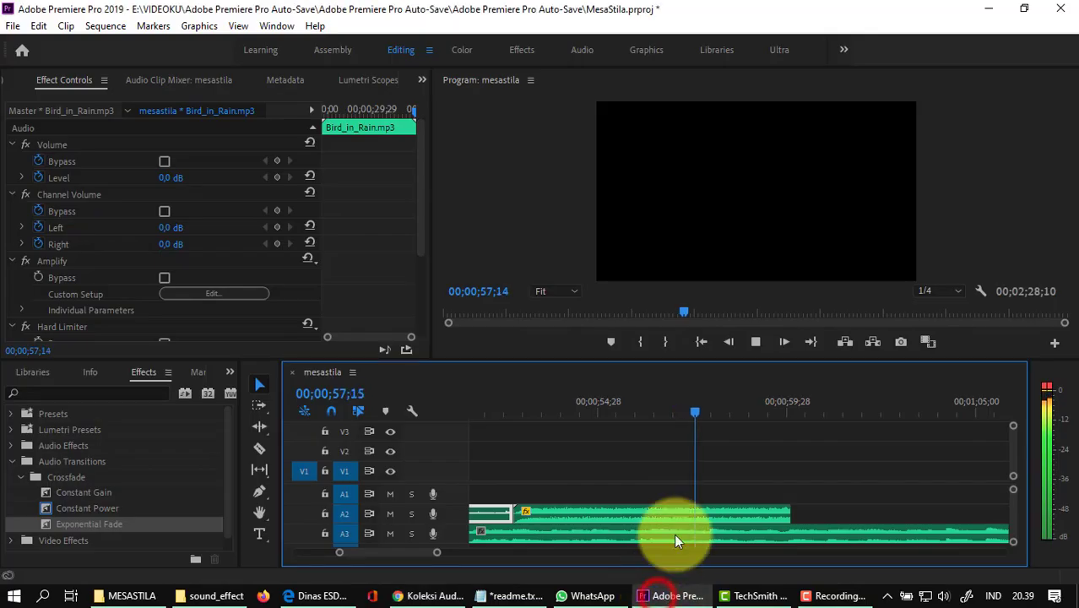
left_click(756, 343)
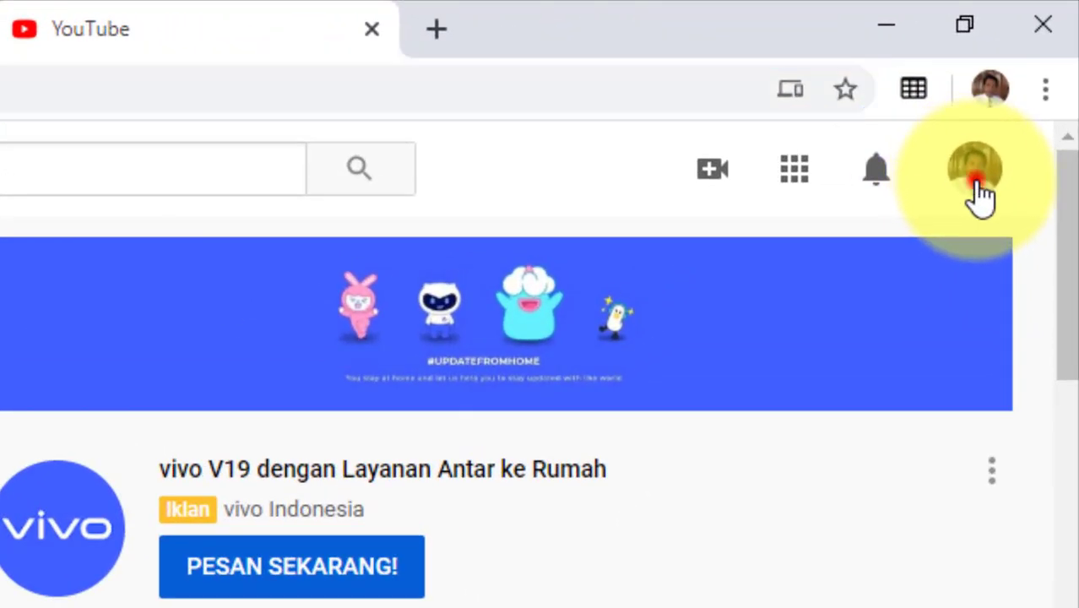
Step: Open YouTube Studio from the account menu and scroll the sidebar toward Koleksi audio
left_click(977, 182)
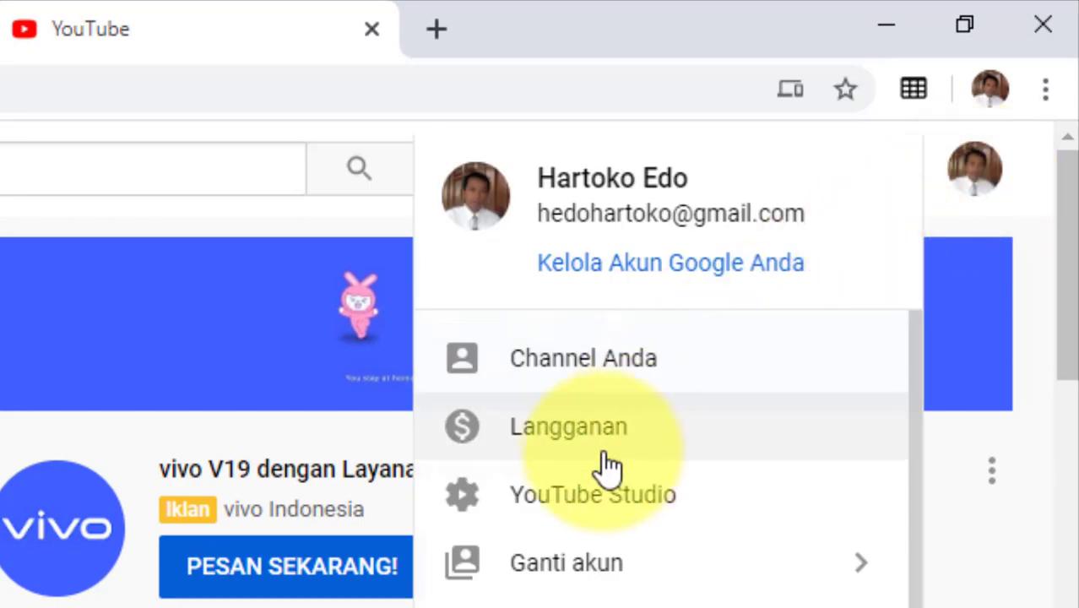
left_click(547, 503)
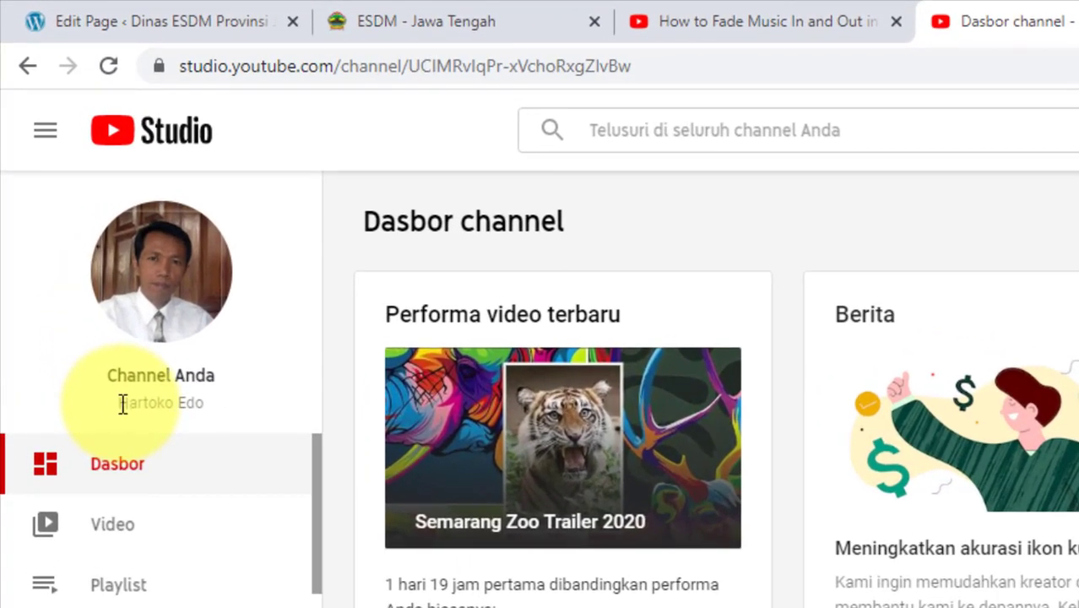
left_click_drag(123, 404, 218, 412)
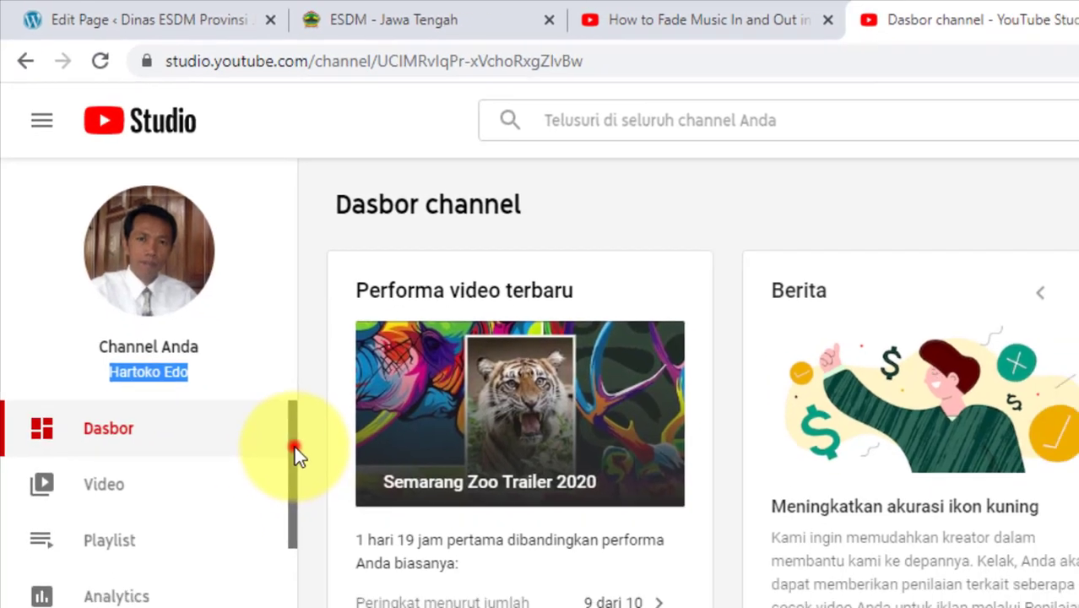
left_click_drag(320, 483, 319, 581)
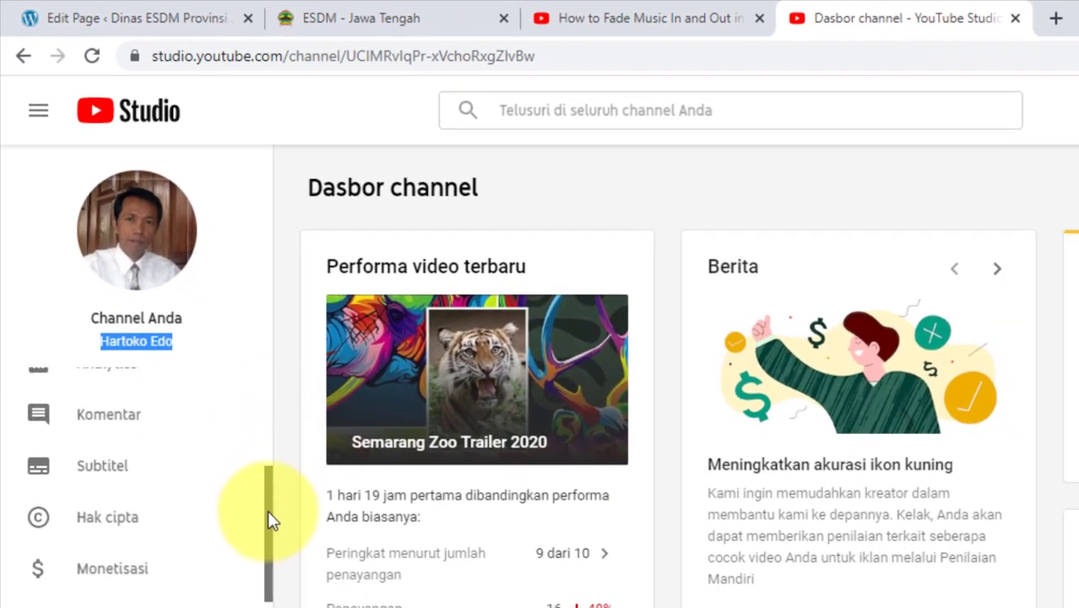
left_click_drag(268, 490, 265, 534)
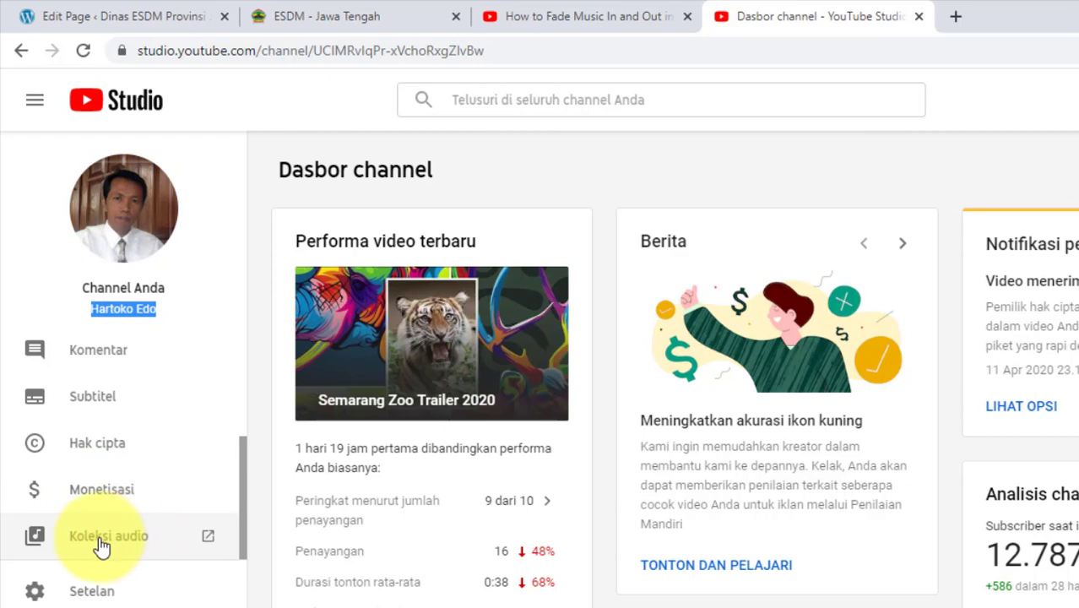
Step: Open Koleksi audio, preview Cherokee Shuffle, and filter the music by the Sinematik genre
left_click(99, 540)
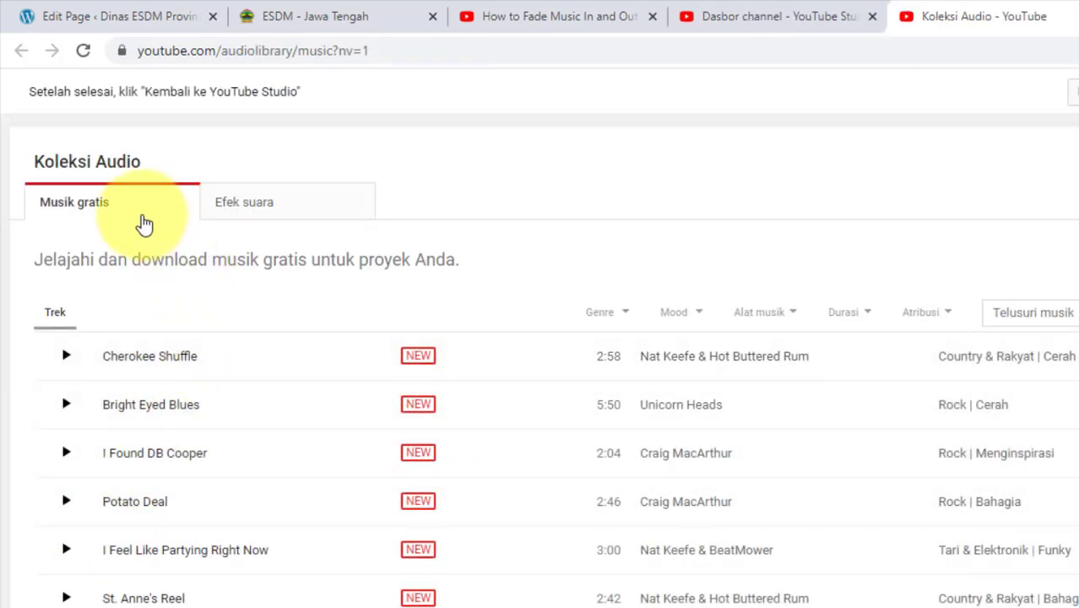
left_click(68, 358)
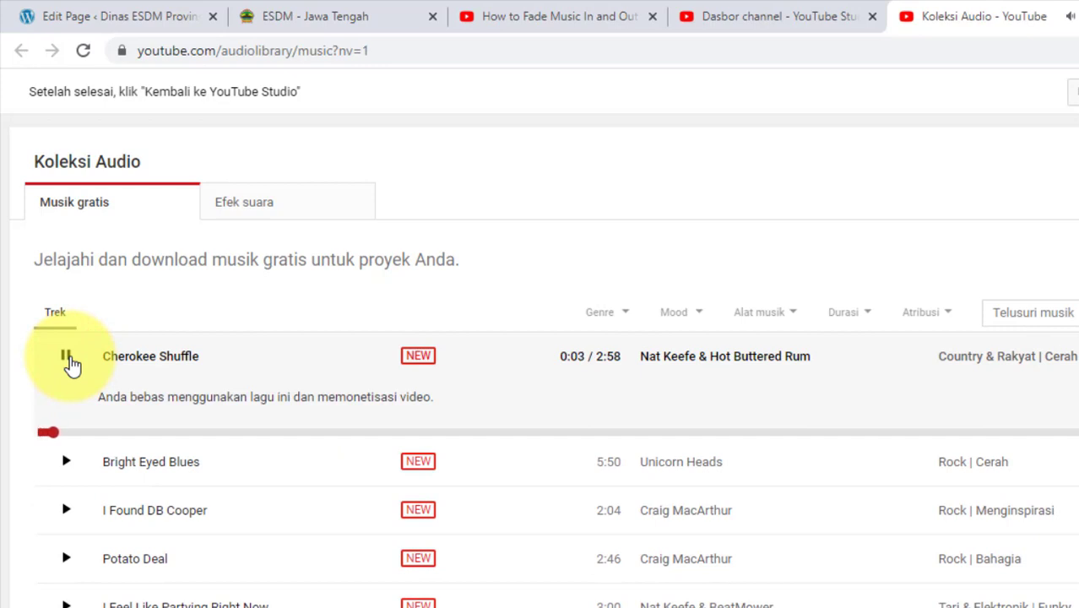
left_click(67, 358)
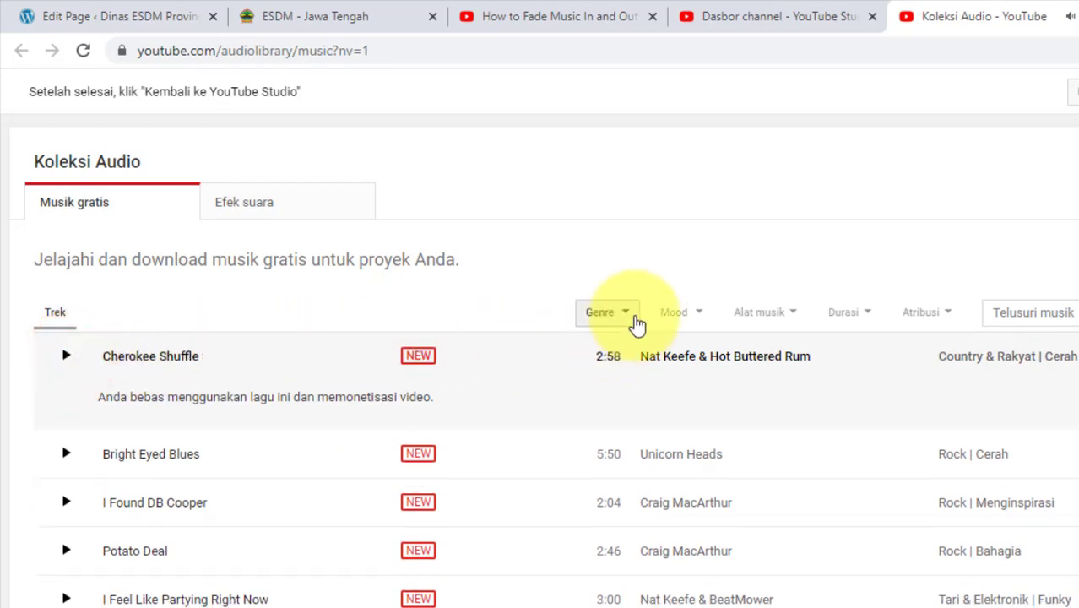
left_click(627, 314)
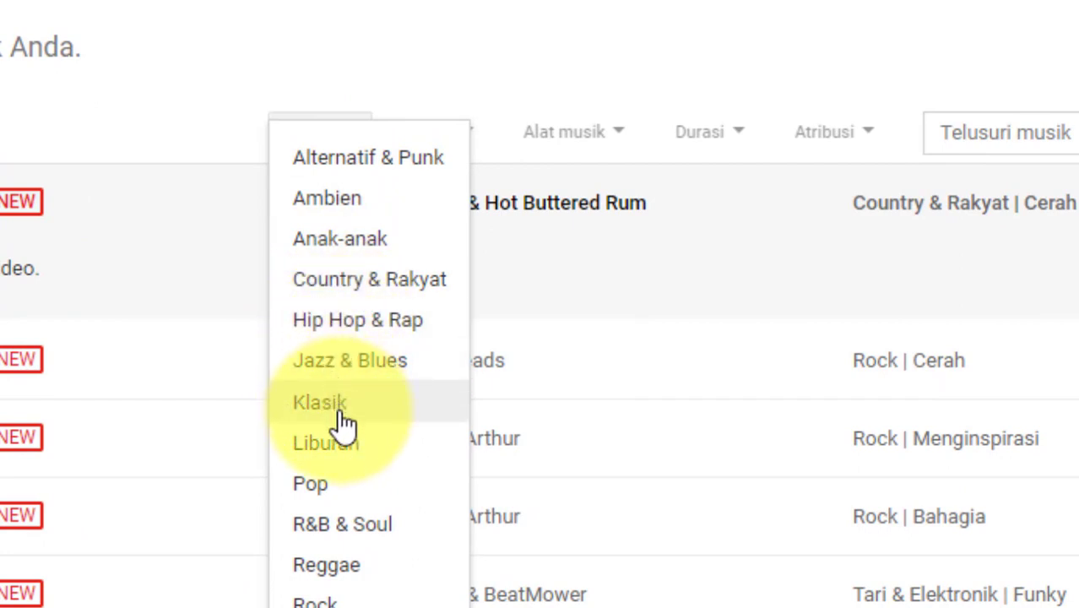
left_click(325, 601)
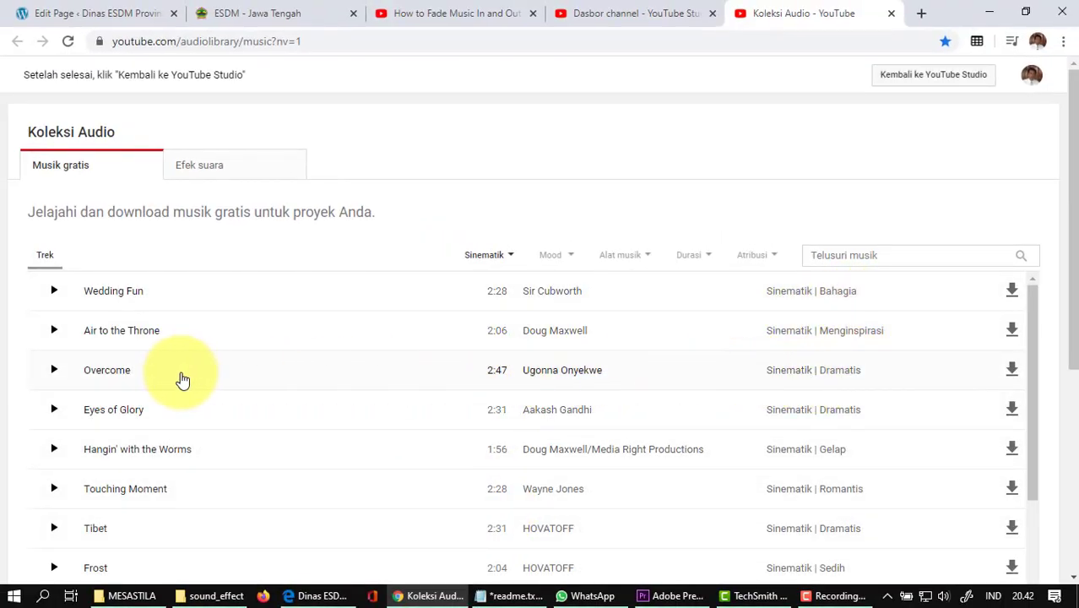
Step: Preview Overcome, Eyes of Glory, Hangin' with the Worms and Touching Moment
left_click(56, 372)
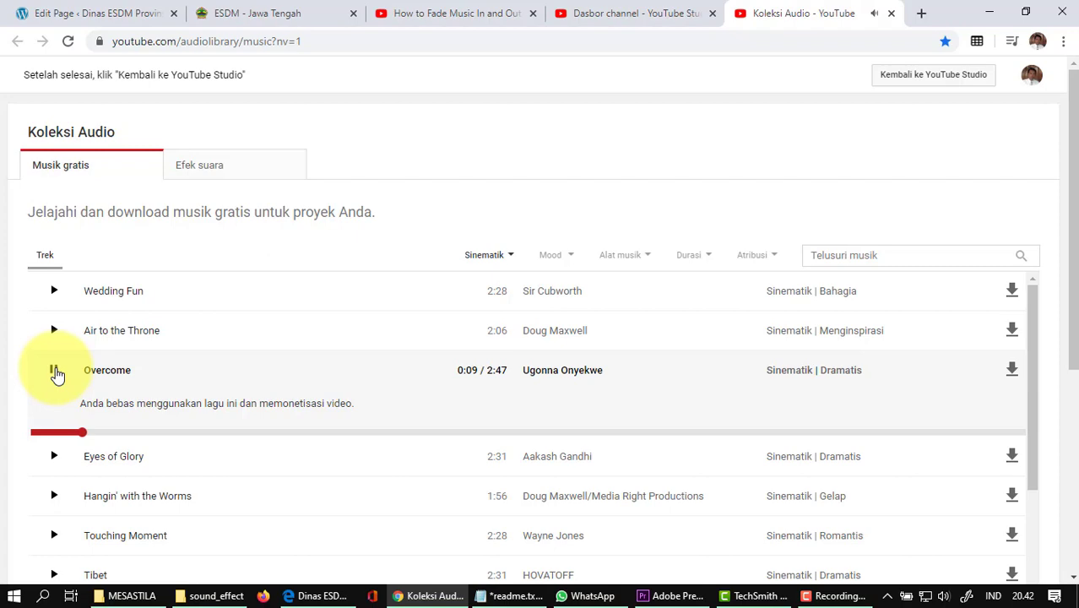
left_click(55, 371)
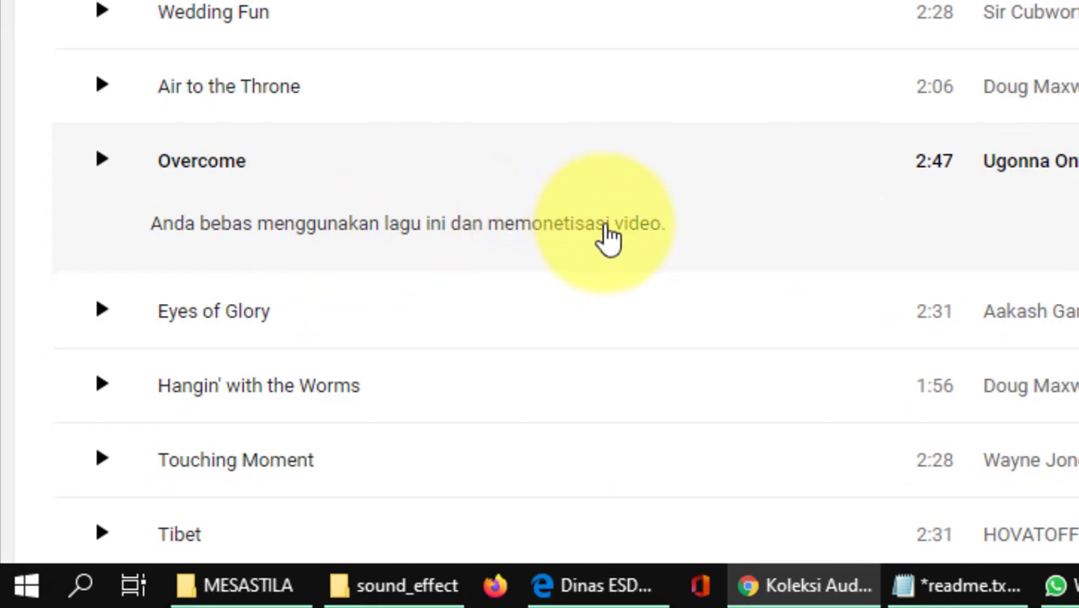
scroll(726, 255, "down", 2)
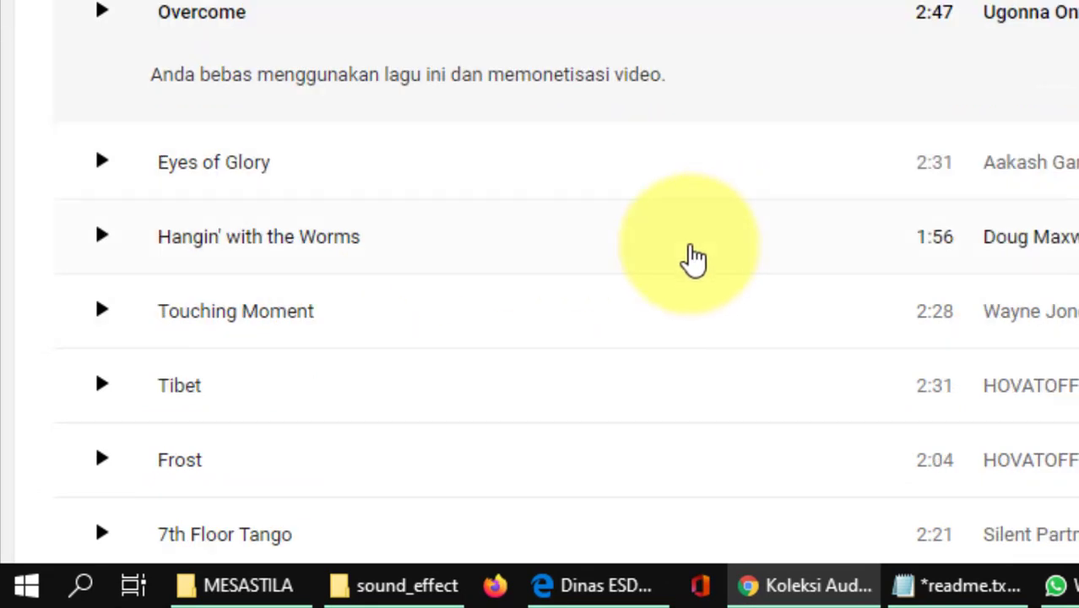
left_click(107, 167)
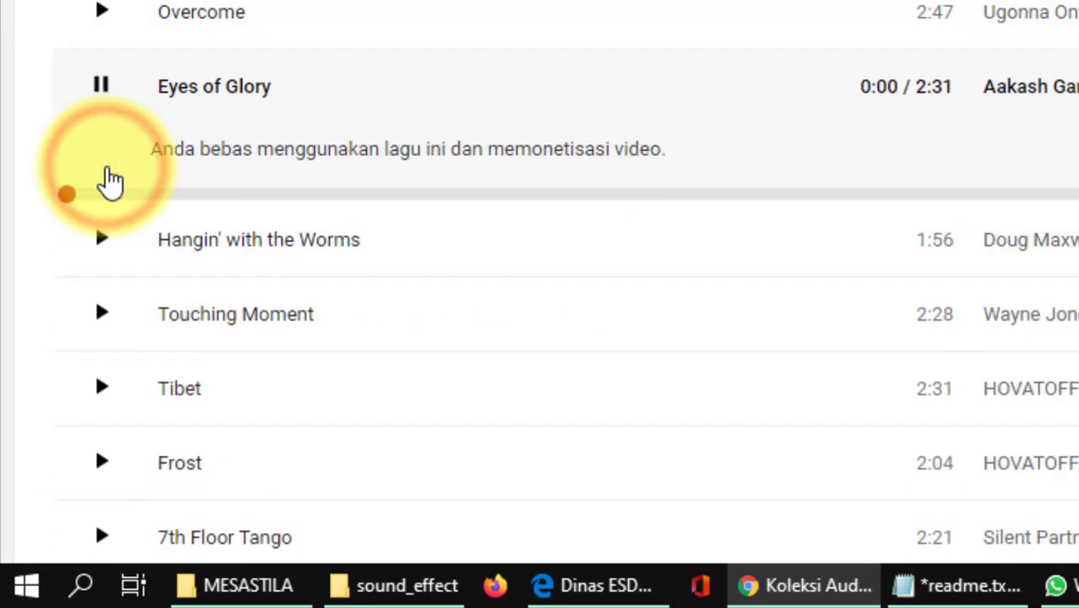
left_click(103, 251)
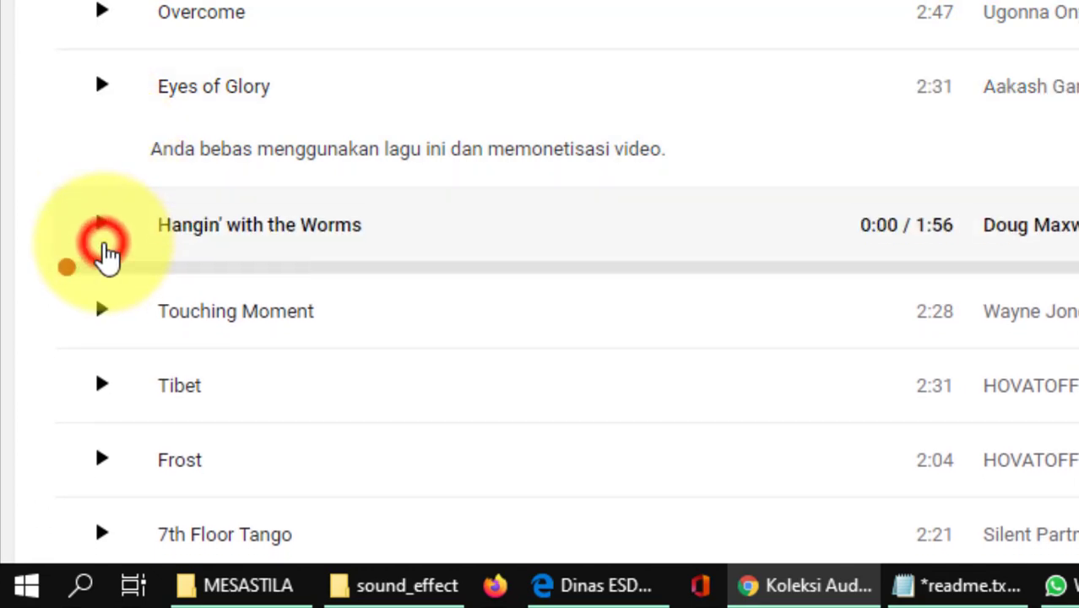
left_click(103, 323)
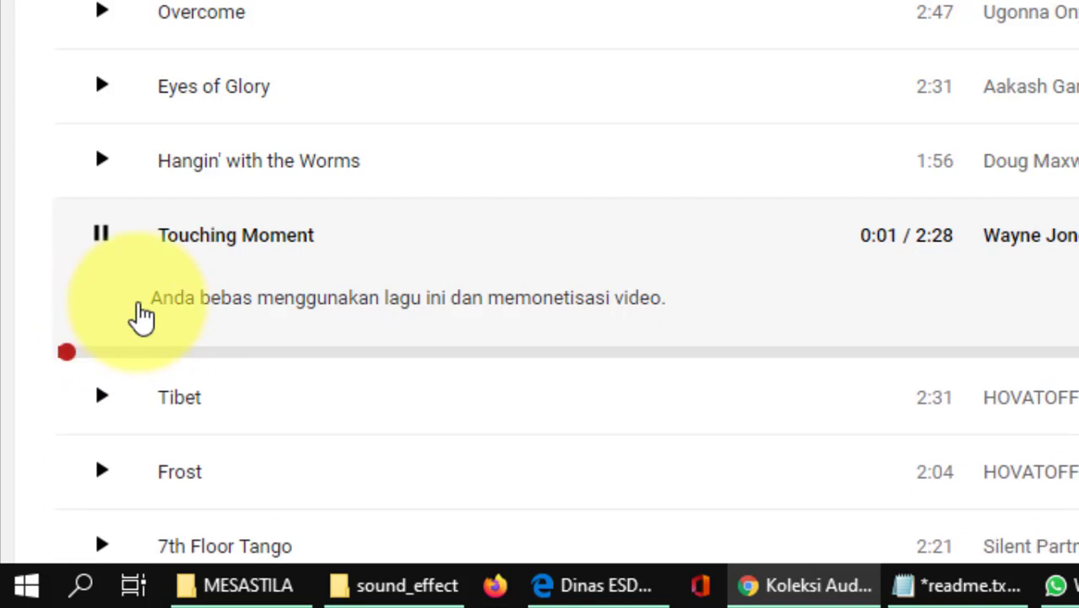
Step: Scroll further and preview Cemetary Clown and Three Kinds of Suns
scroll(127, 317, "down", 3)
left_click(103, 317)
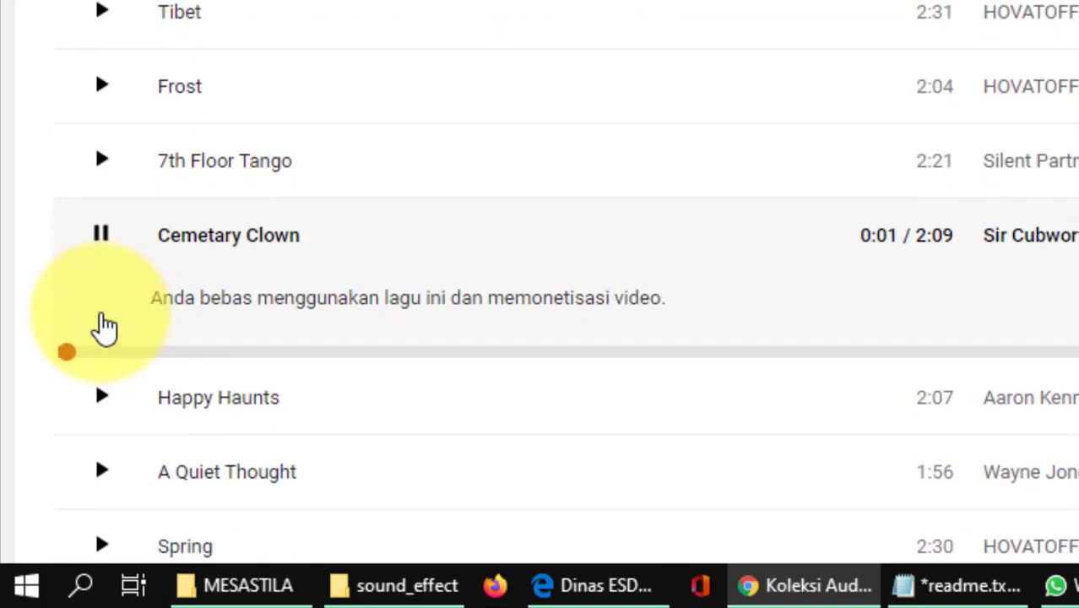
scroll(103, 325, "down", 3)
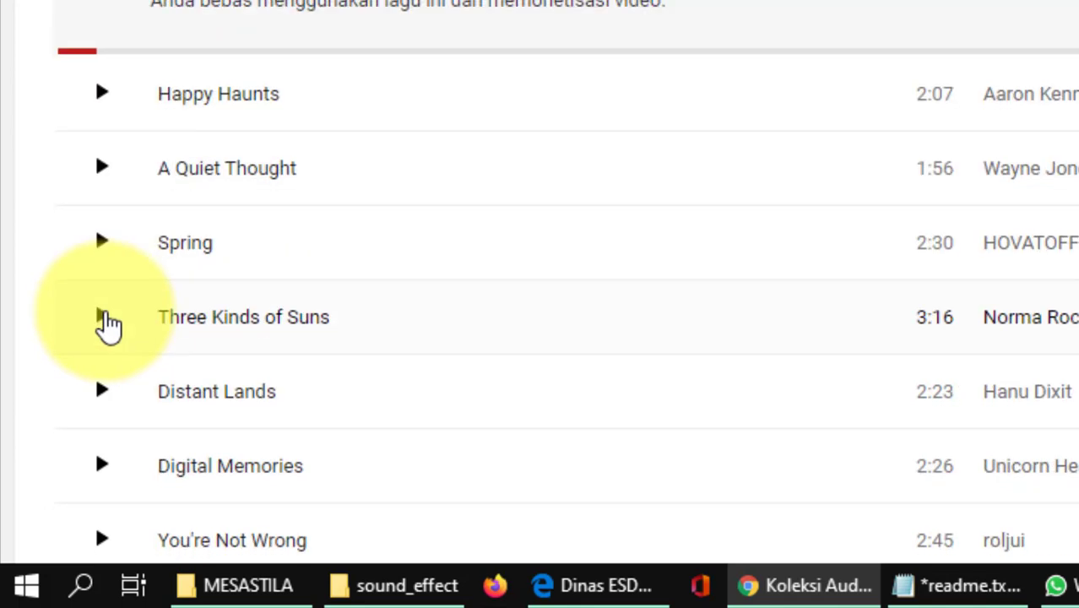
left_click(105, 321)
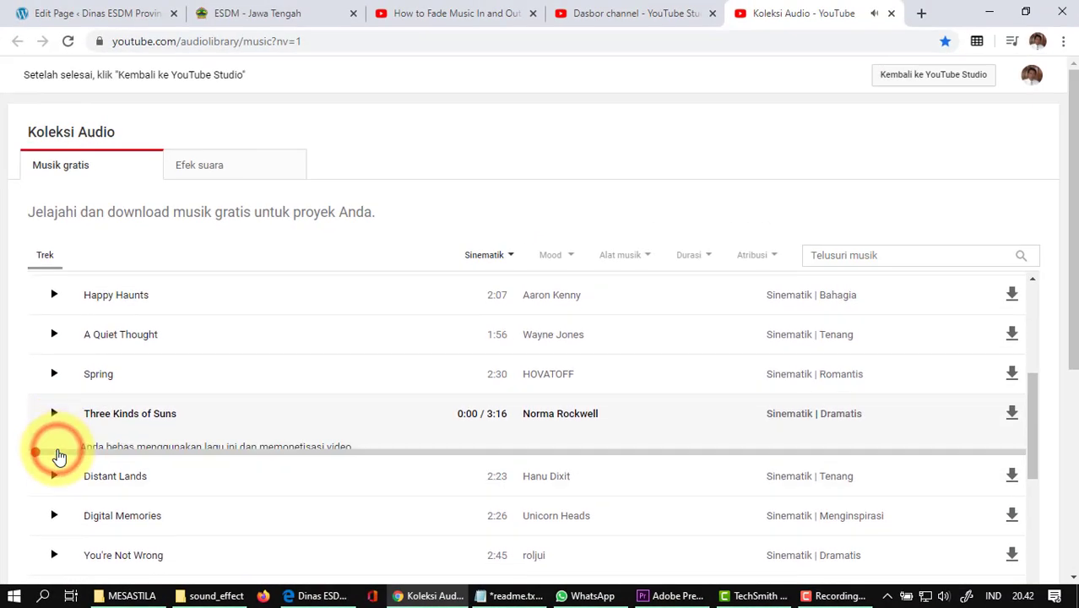
scroll(59, 454, "down", 1)
scroll(60, 453, "down", 2)
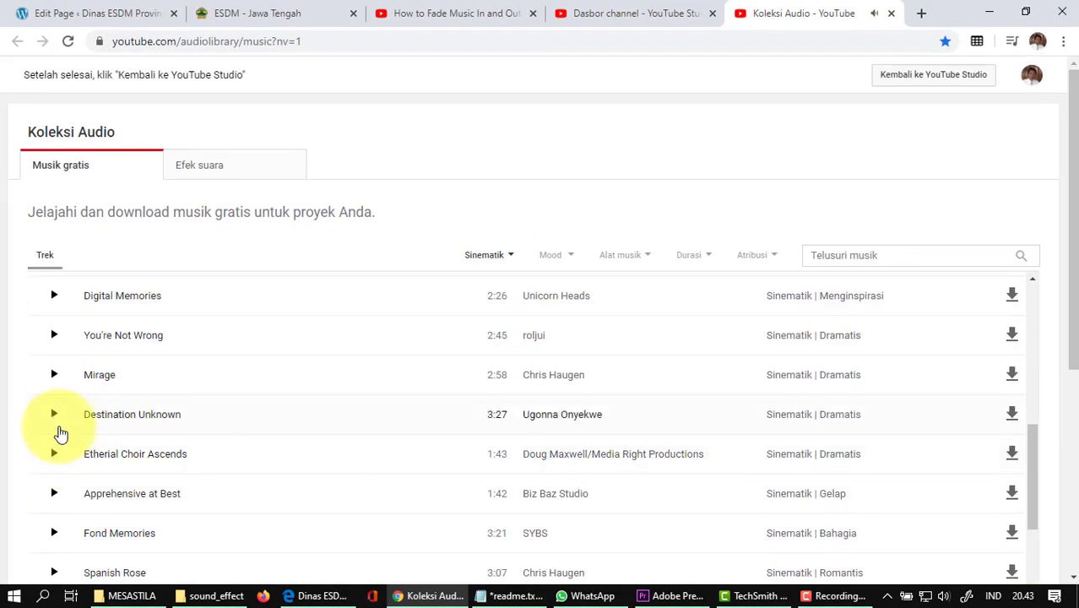
Step: Preview Destination Unknown, Desert Caravan and Daydream Bliss further down the list
left_click(53, 416)
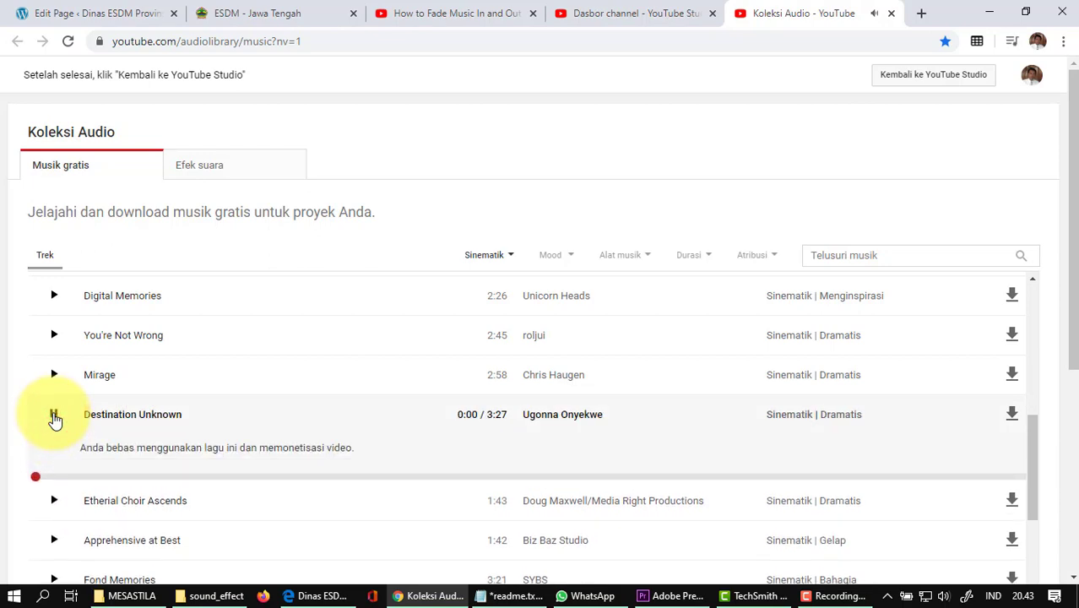
scroll(55, 429, "down", 3)
left_click(54, 466)
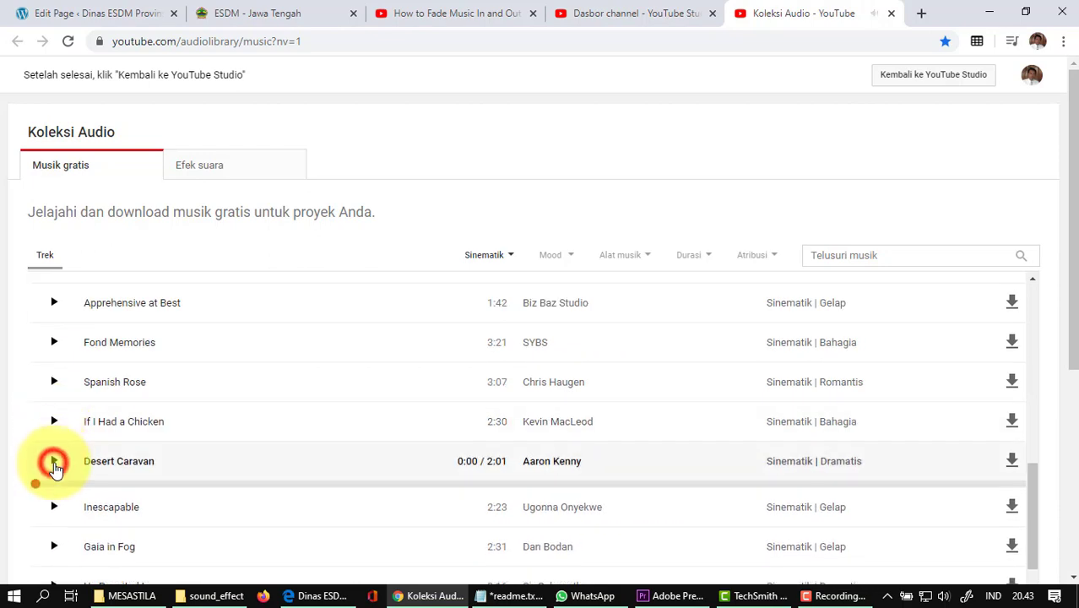
scroll(61, 463, "down", 1)
scroll(61, 462, "down", 3)
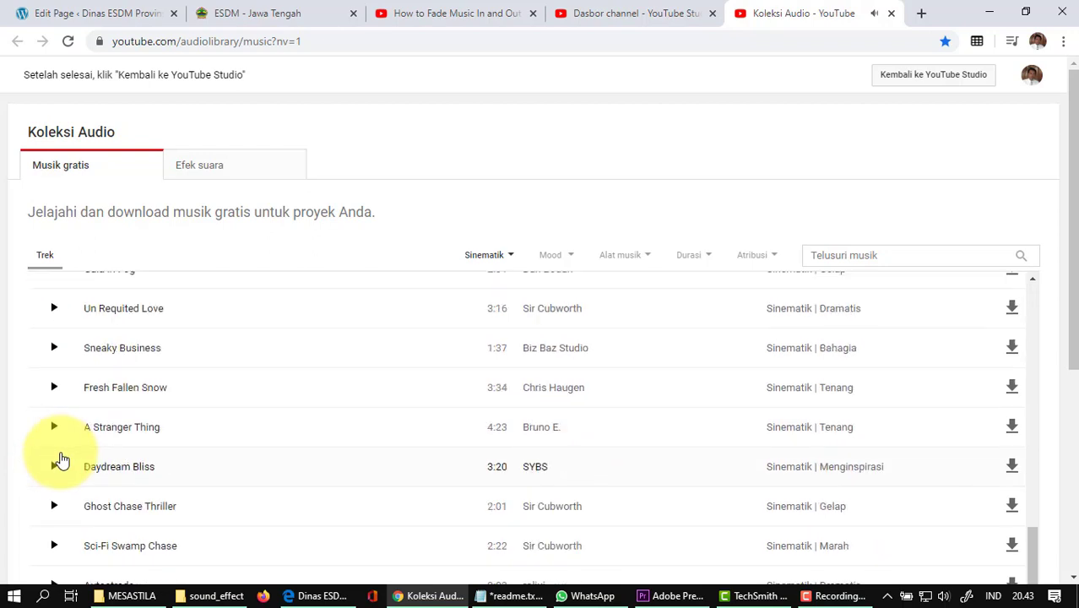
left_click(57, 465)
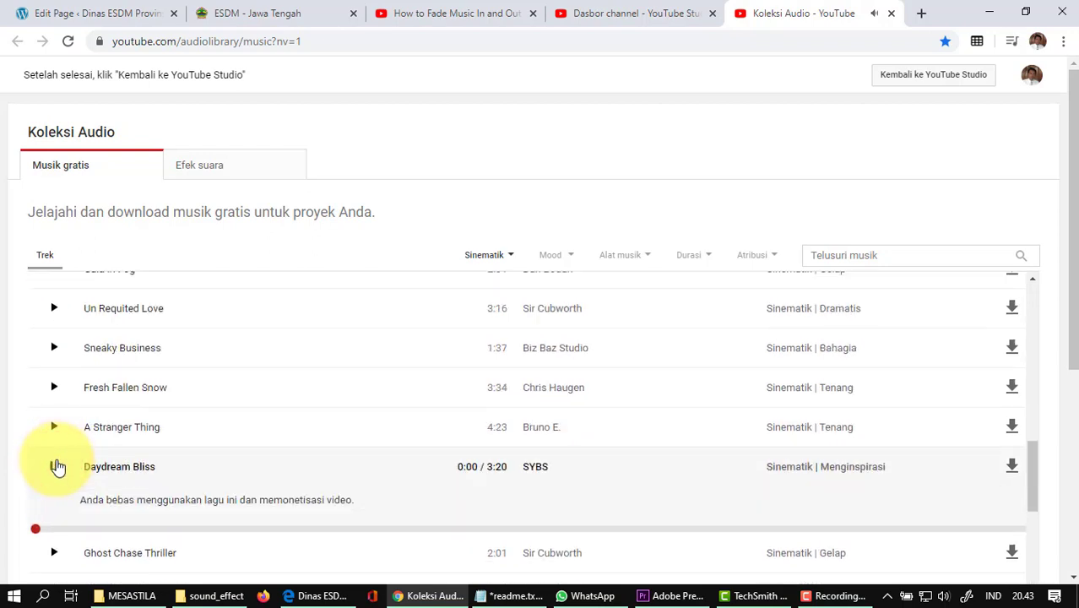
scroll(59, 464, "down", 4)
type("trailer")
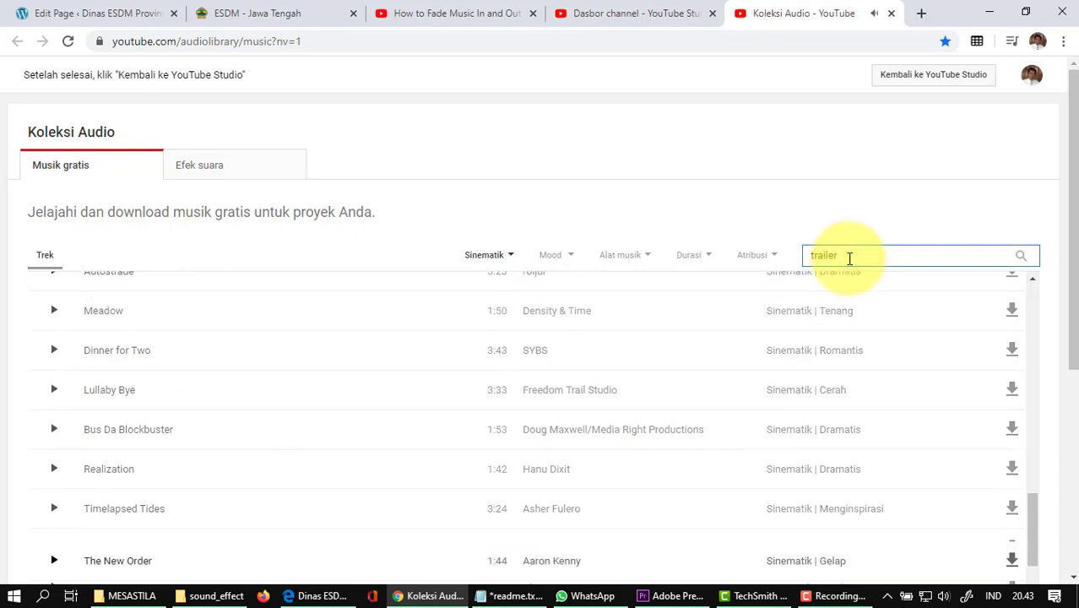
Step: Search 'trailer', preview Poisoned Rose and The New Order, and expand Exciting Trailer's attribution
key("Return")
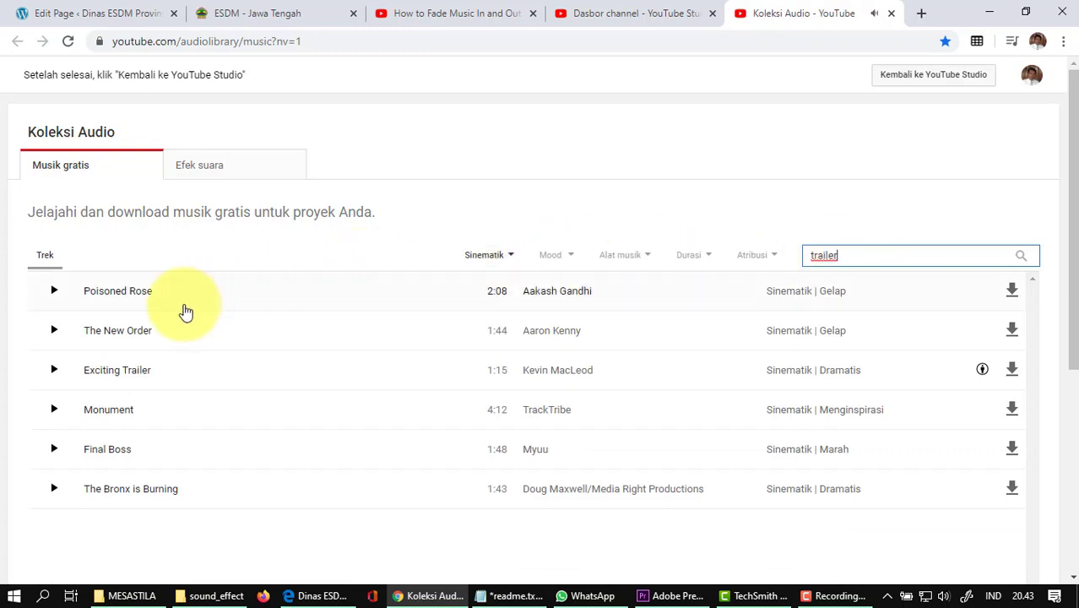
left_click(53, 296)
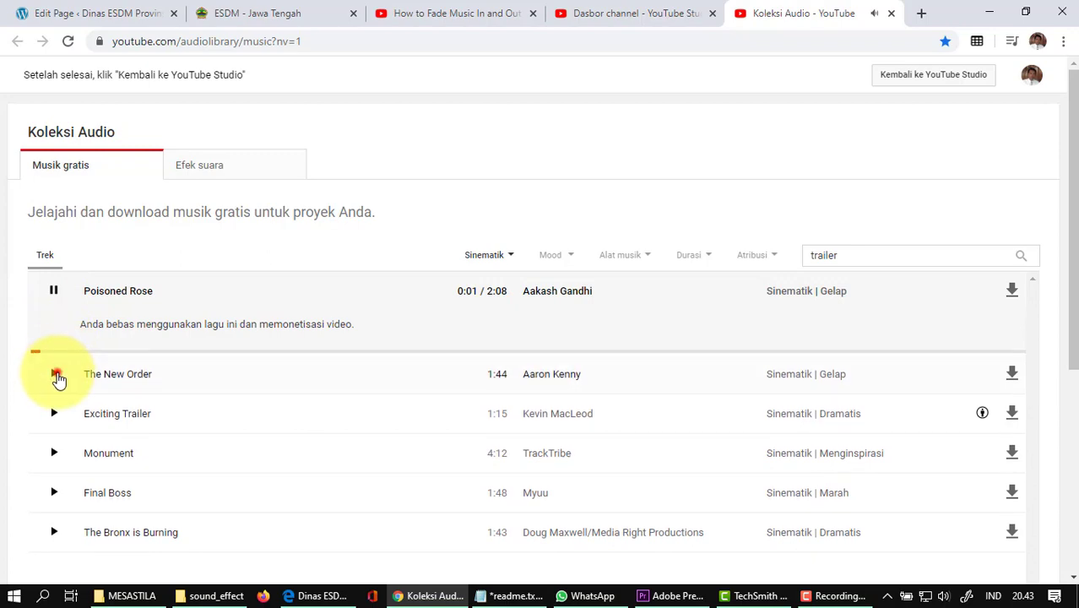
left_click(53, 377)
left_click(58, 412)
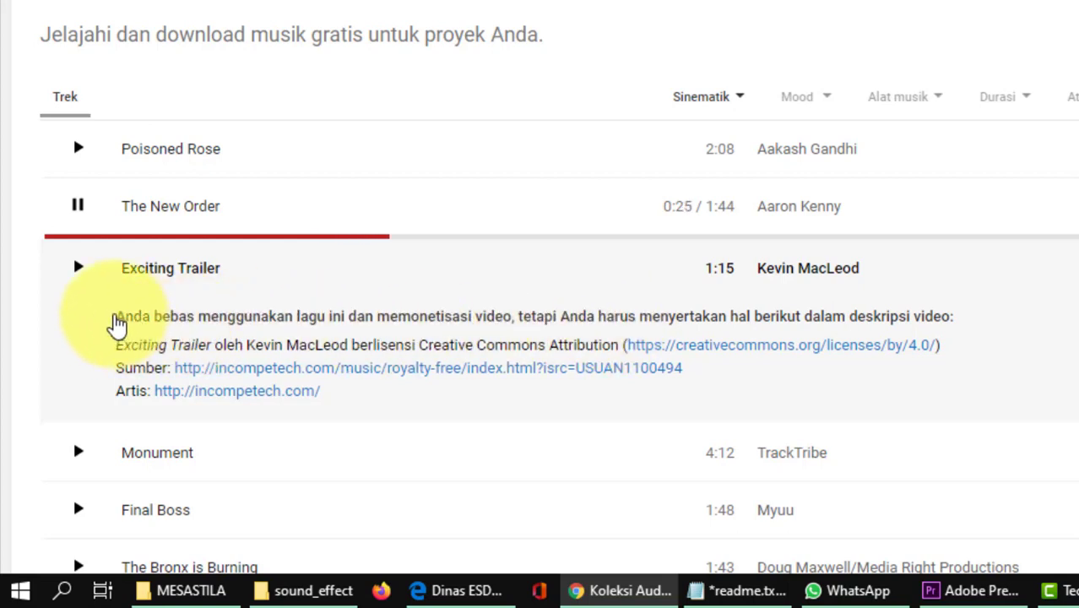
Step: Select Exciting Trailer's usage note, cancel its download, then stop playback and collapse the row
left_click_drag(114, 316, 353, 323)
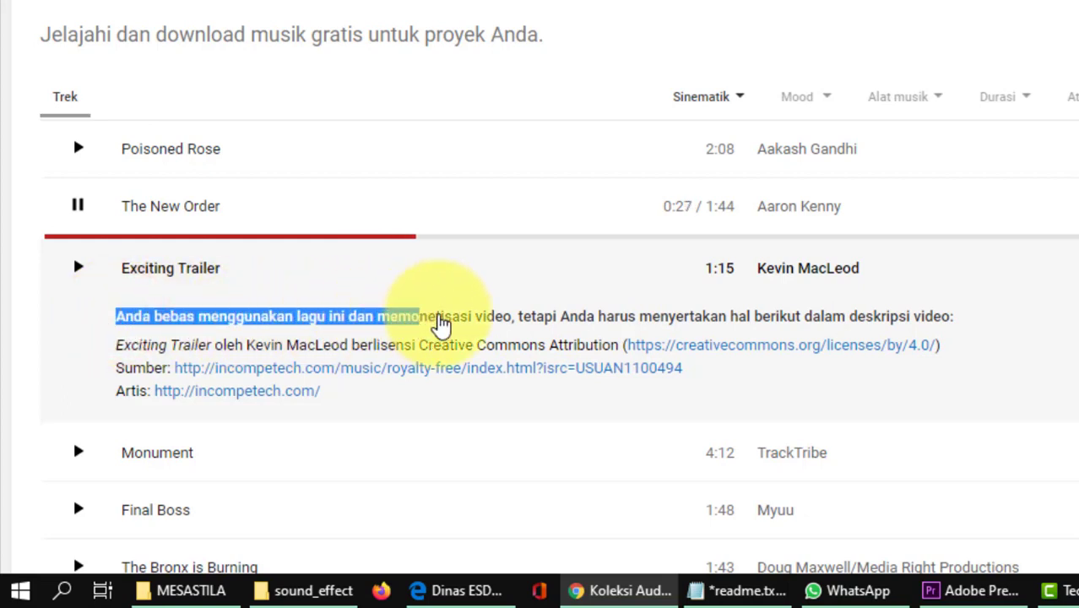
left_click_drag(353, 323, 969, 326)
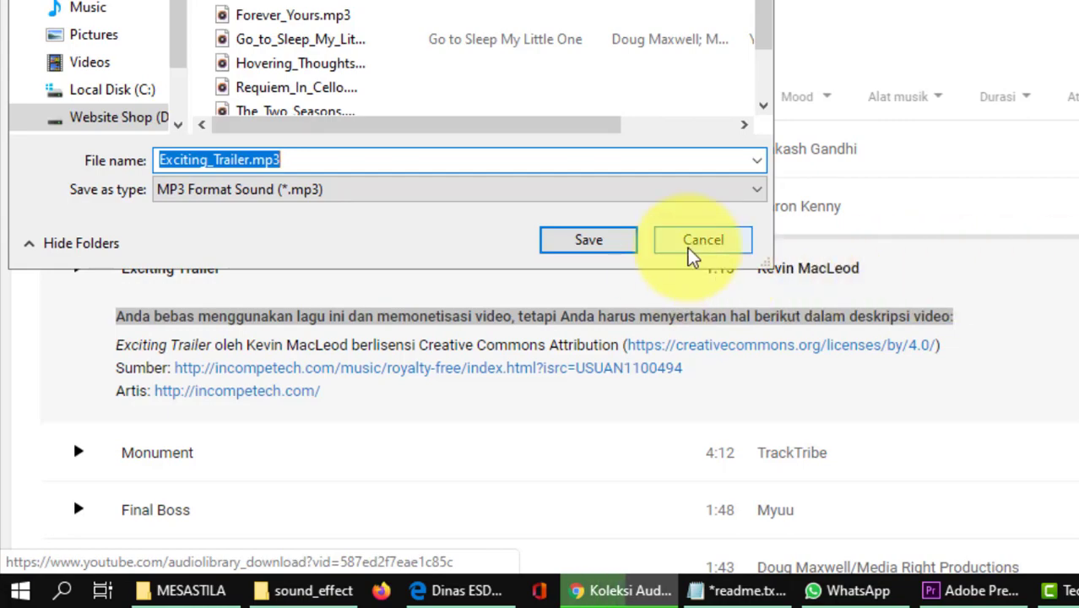
left_click(714, 247)
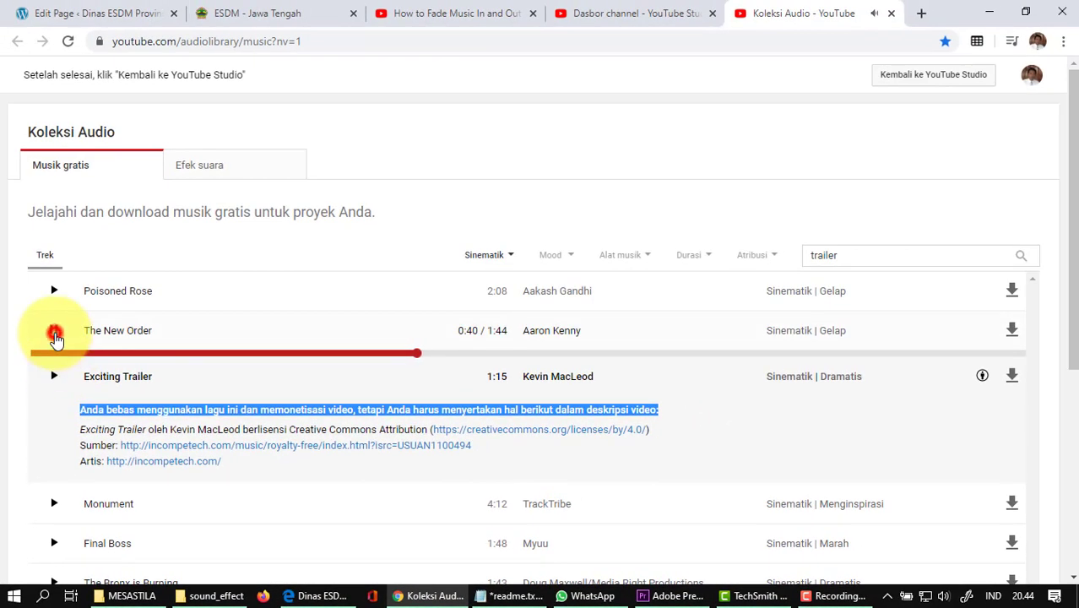
left_click(53, 330)
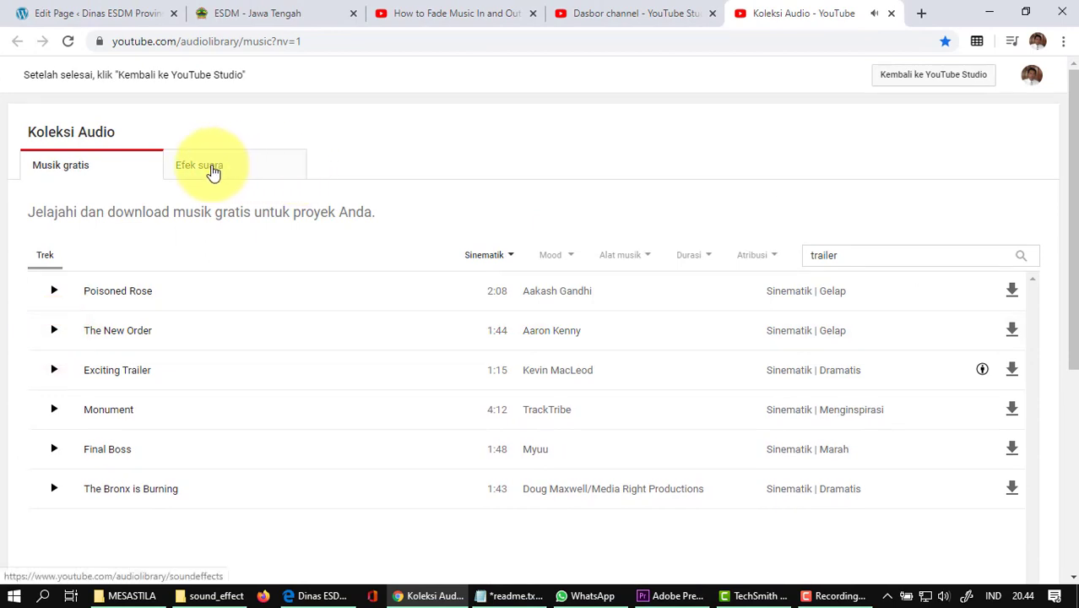
Step: Filter the Efek suara sound effects to Transportasi and preview Aggressive Motorcycle
left_click(212, 169)
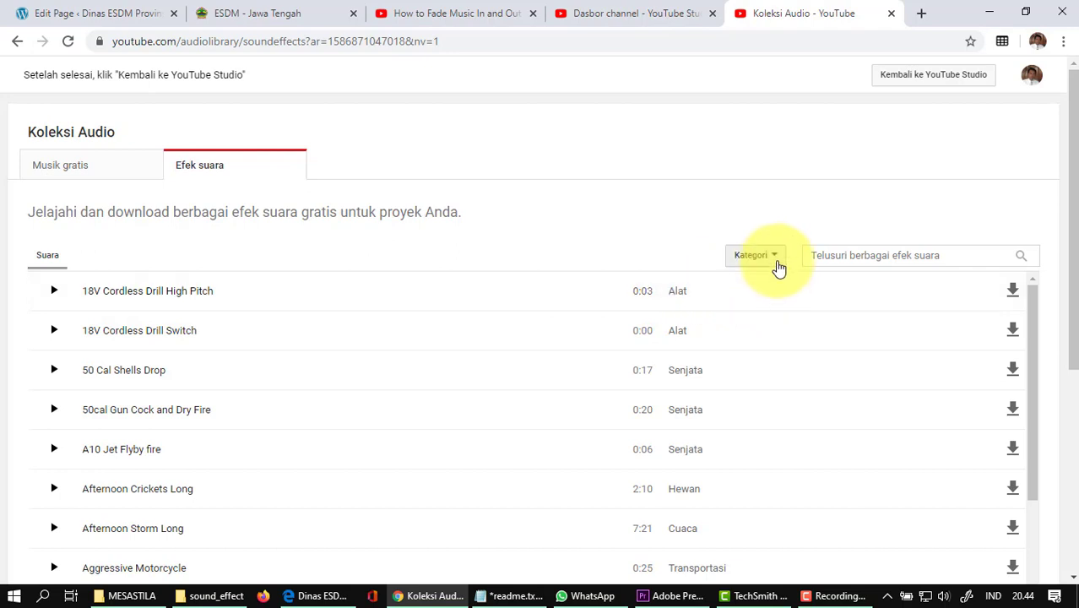
left_click(771, 257)
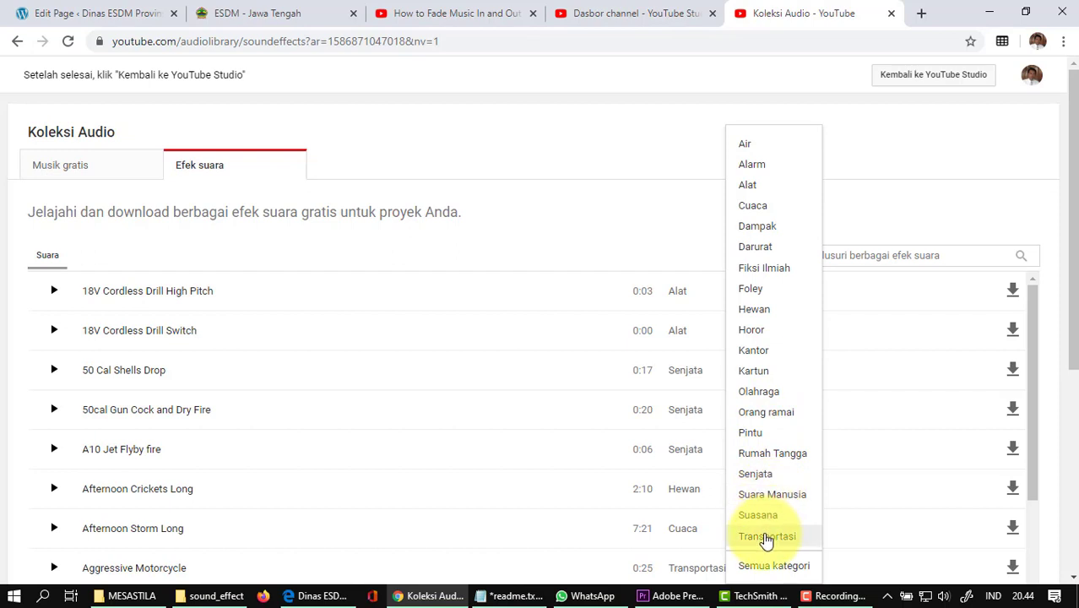
left_click(765, 537)
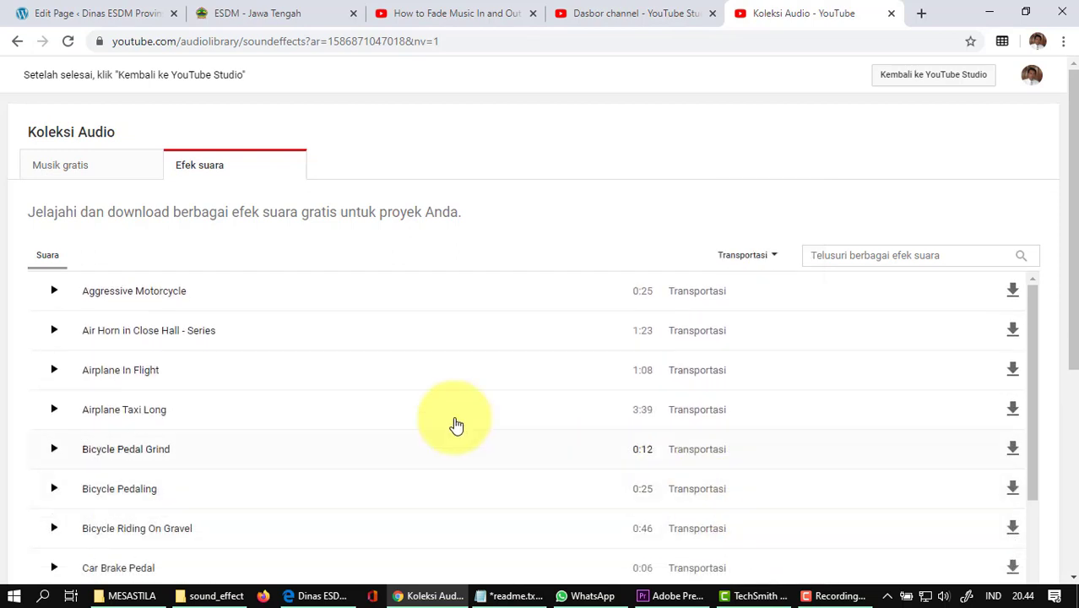
left_click(54, 291)
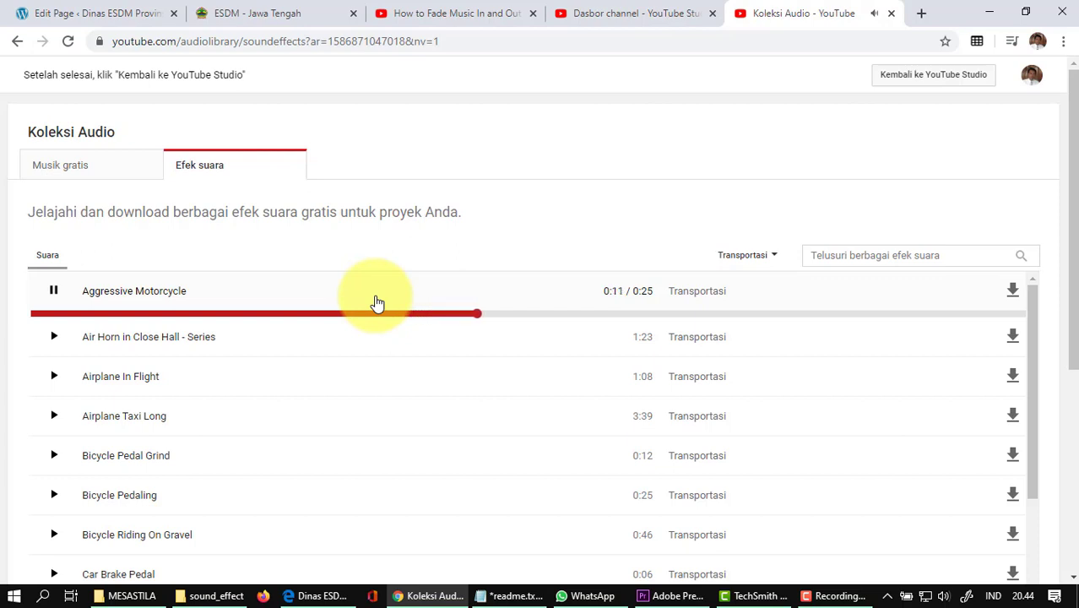
left_click(53, 291)
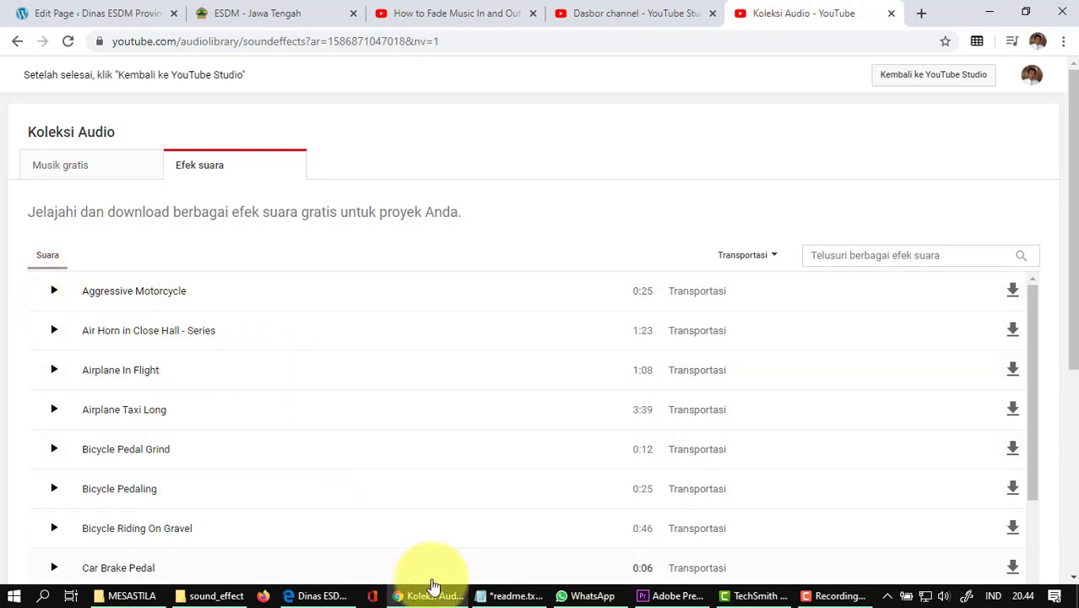
mouse_move(432, 601)
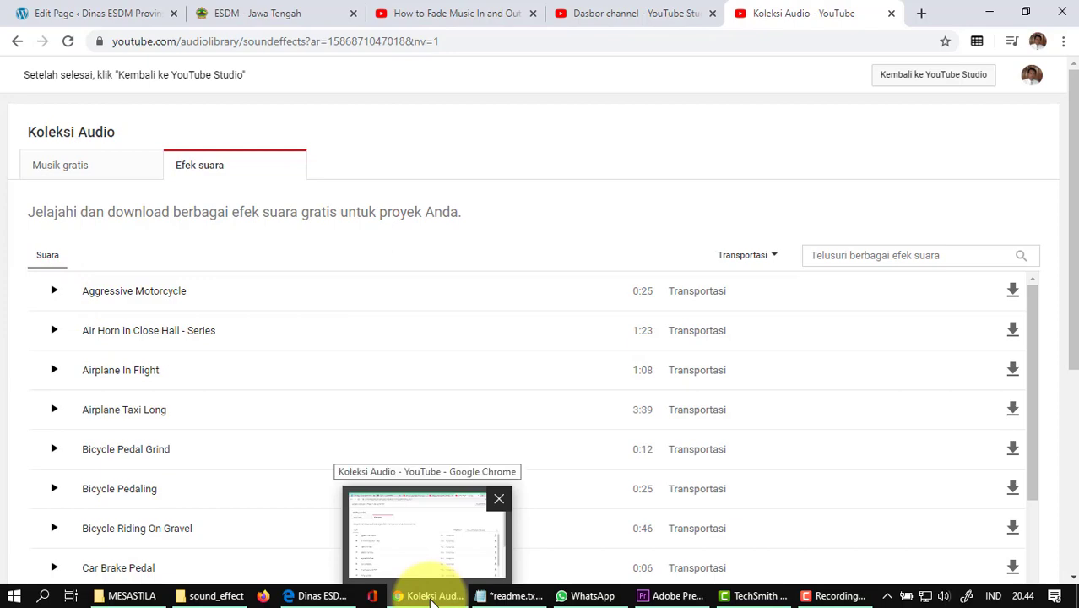
Step: Return to Premiere and play the sequence from a slightly earlier playhead position
left_click(671, 595)
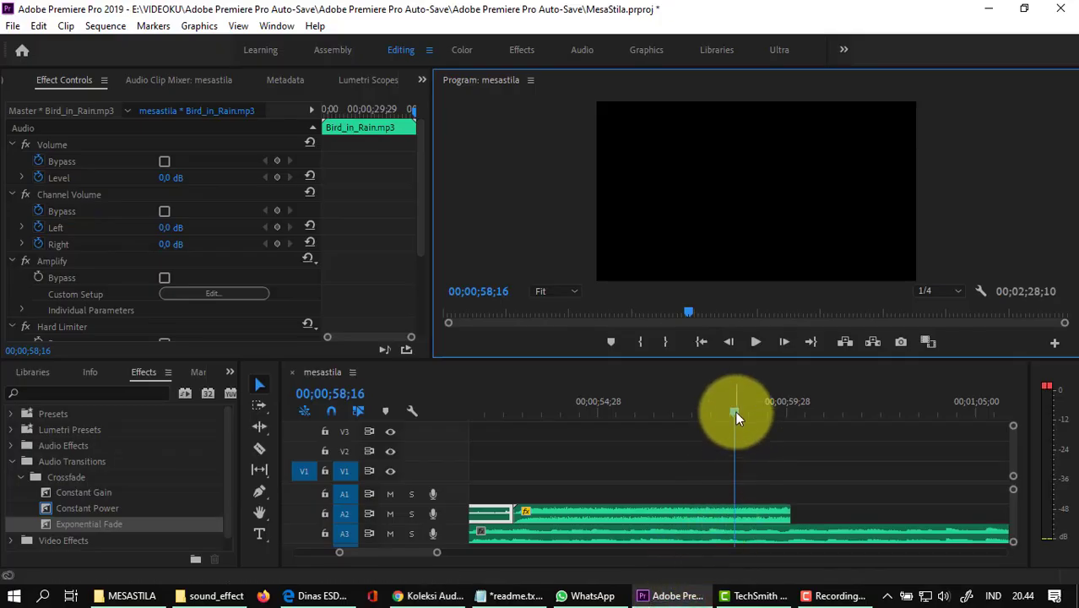
left_click_drag(734, 411, 524, 440)
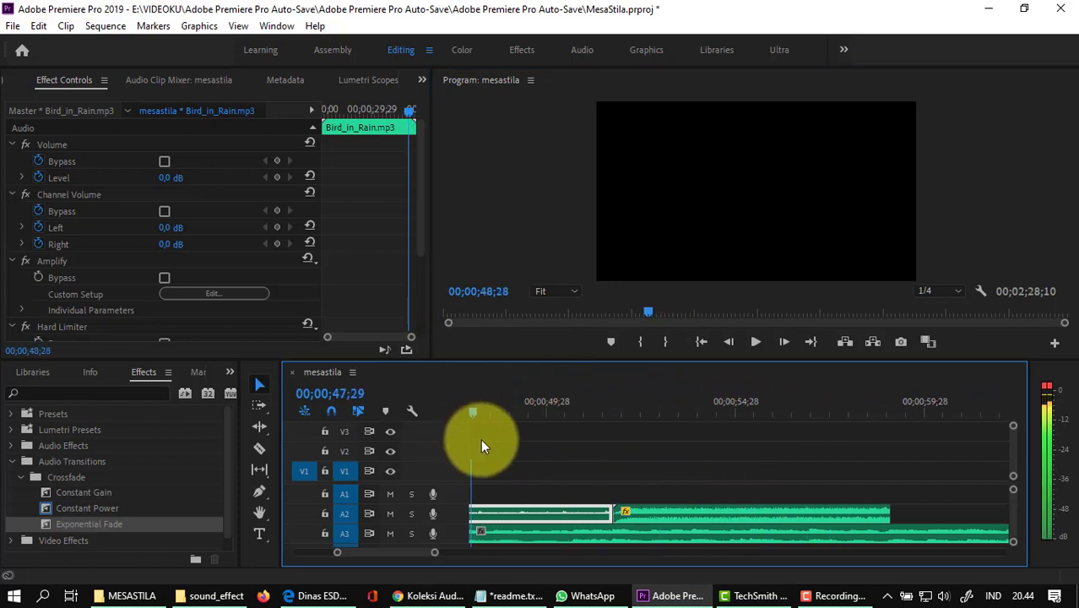
left_click(755, 341)
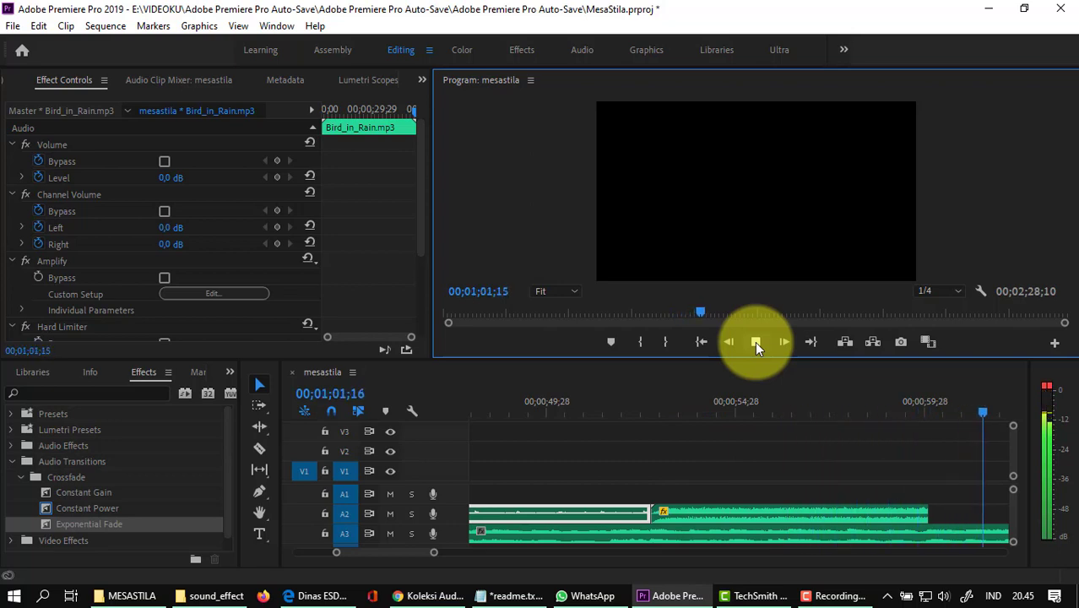
left_click(755, 342)
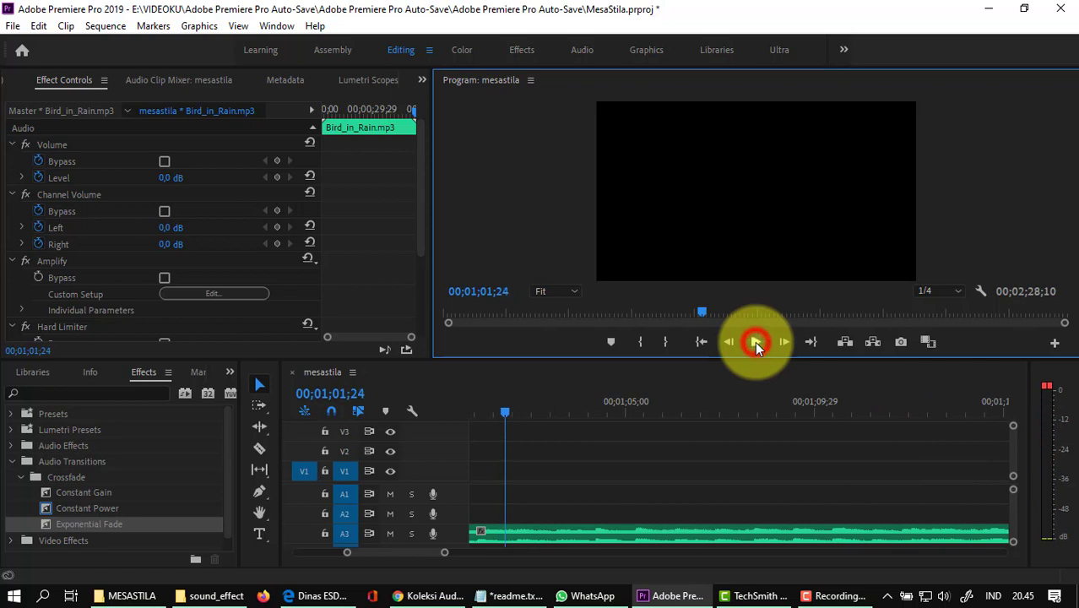
Step: Park the playhead at 00;50;14 and delete the large_waterfall_1 clip from A2
left_click(506, 408)
key("j")
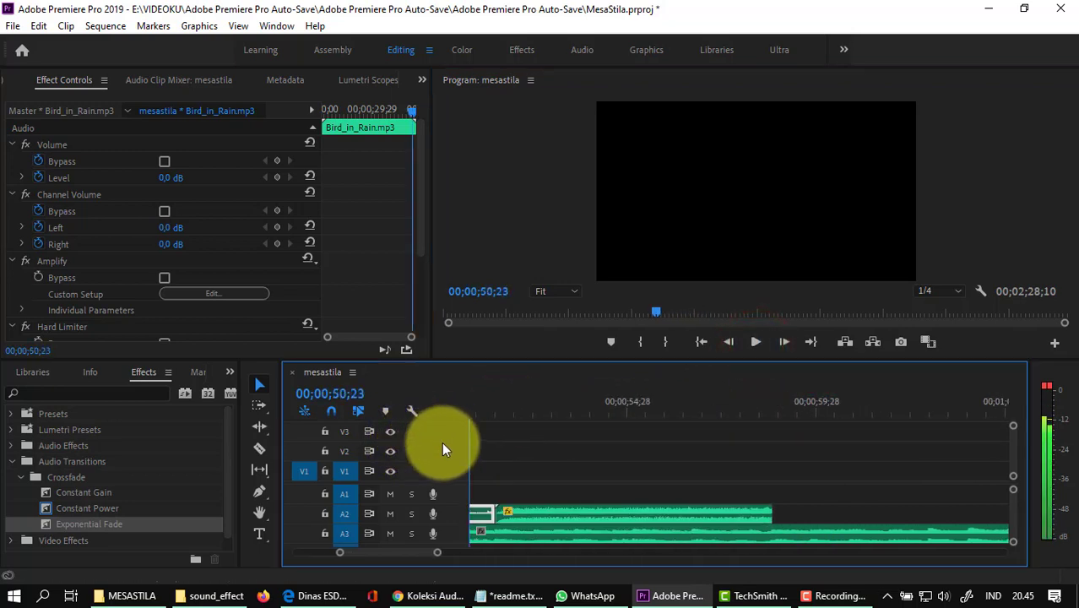
left_click(647, 512)
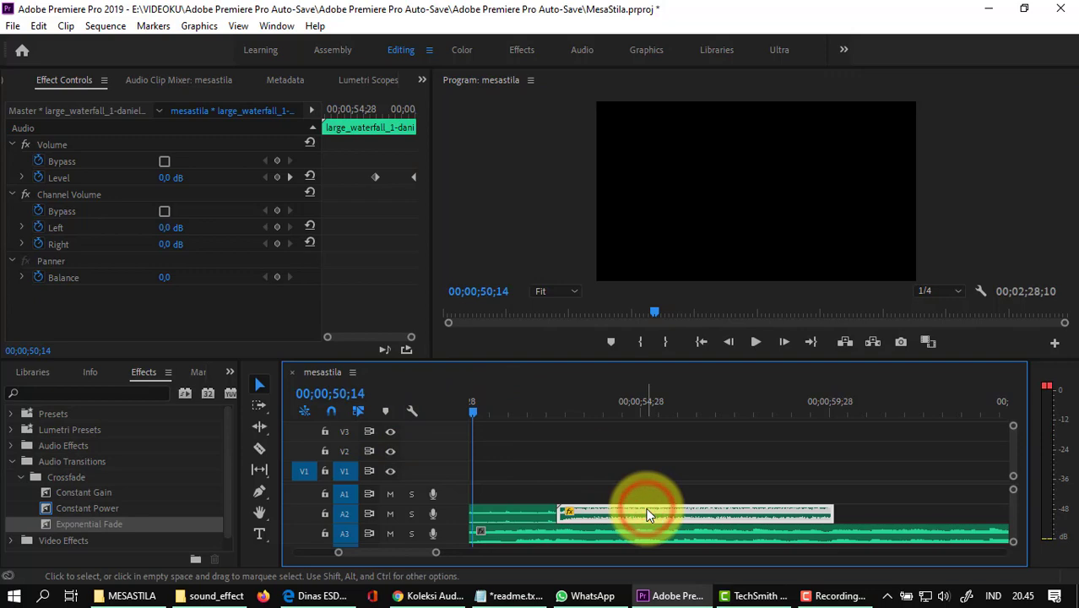
key("Delete")
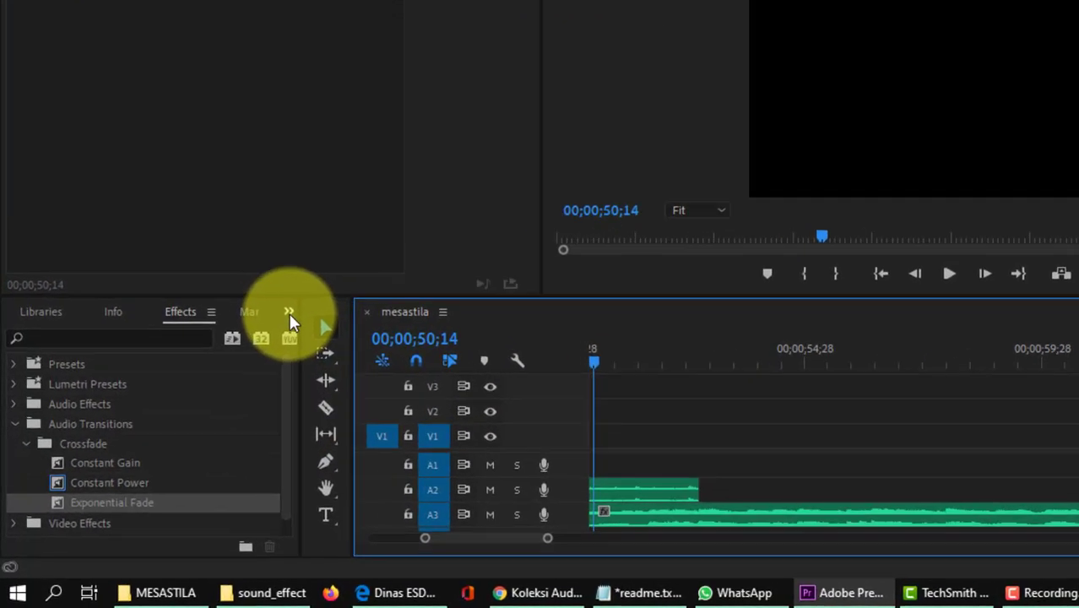
Step: Open the Project panel, expand the sounds bin, and drag large_waterfall_1 onto track A2
left_click(289, 316)
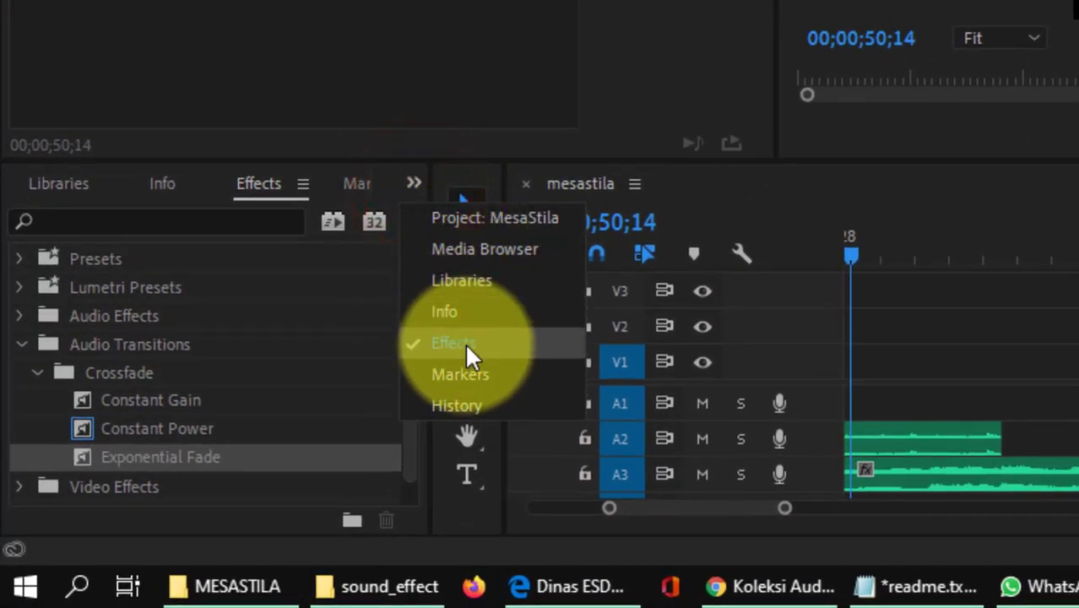
left_click(465, 221)
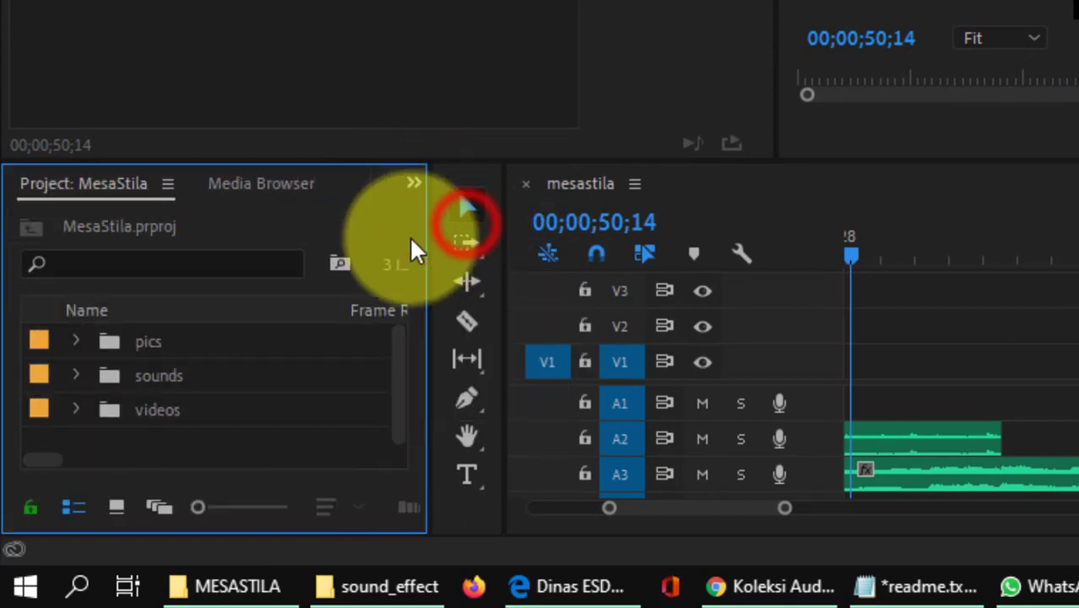
left_click(82, 376)
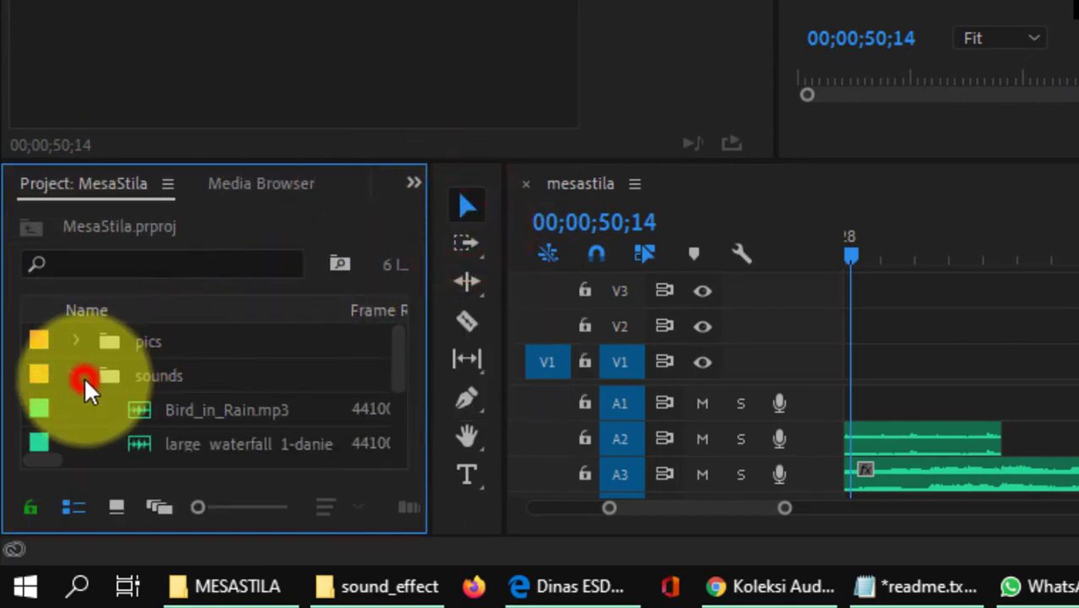
scroll(211, 398, "down", 1)
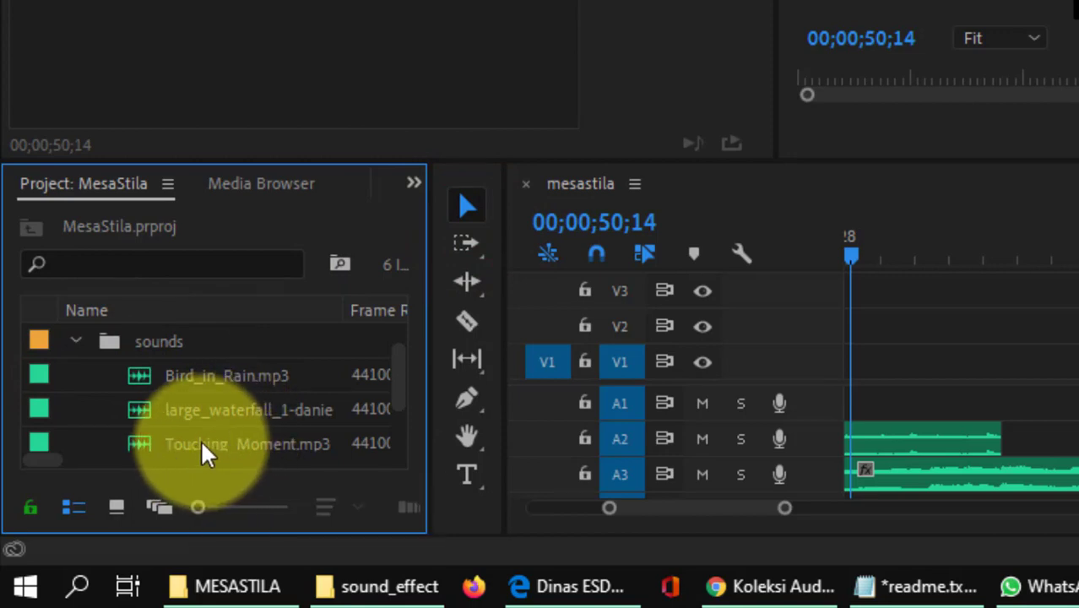
left_click(196, 412)
left_click_drag(134, 411, 1012, 434)
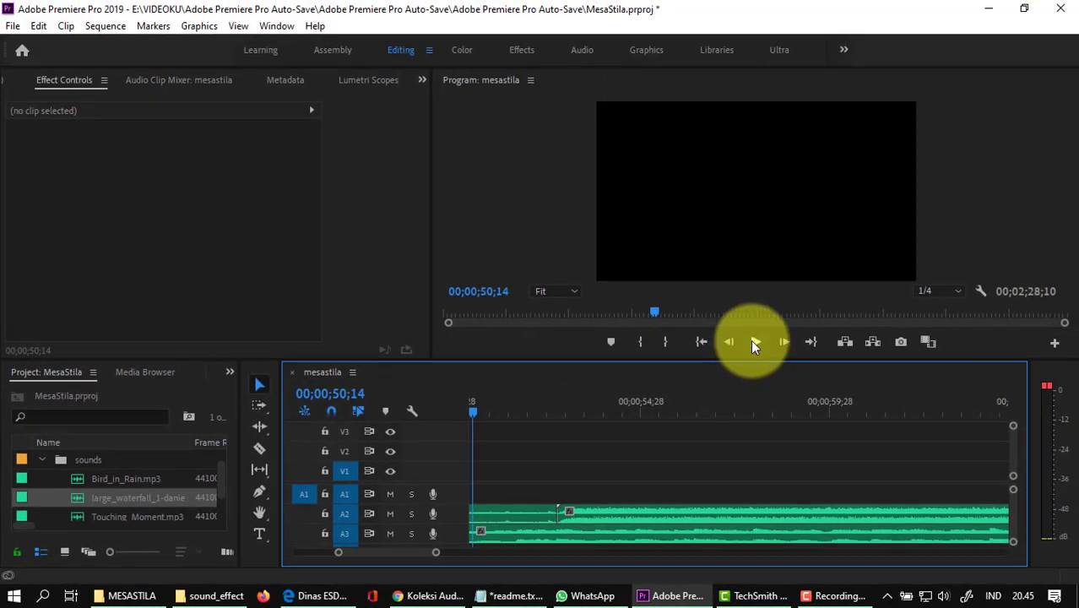
Step: Play the sequence, stop at 00;00;59;00, and select the large_waterfall clip on A2
left_click(754, 343)
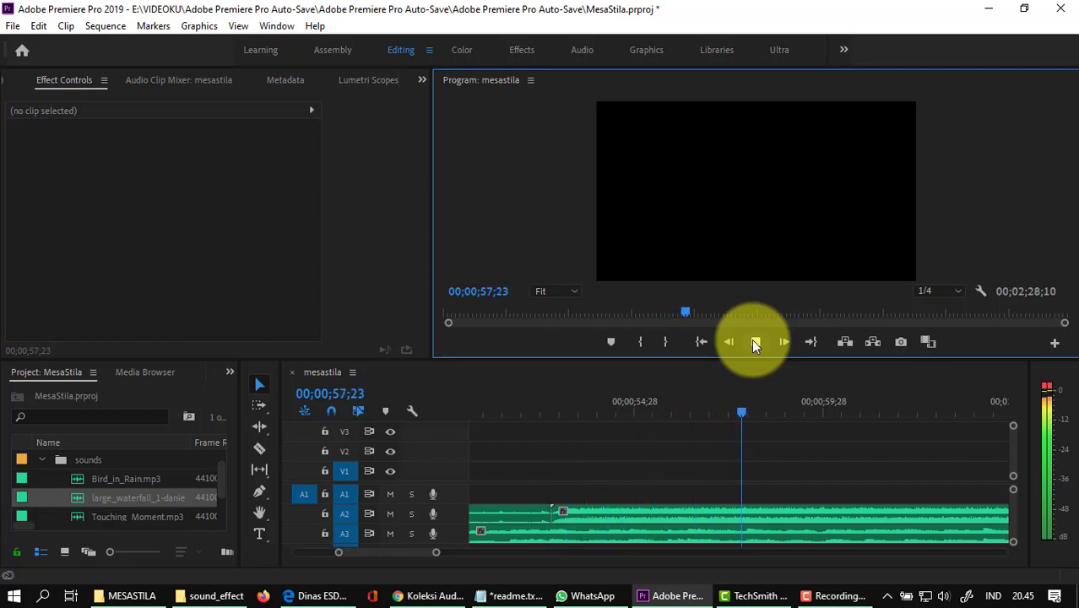
left_click(755, 343)
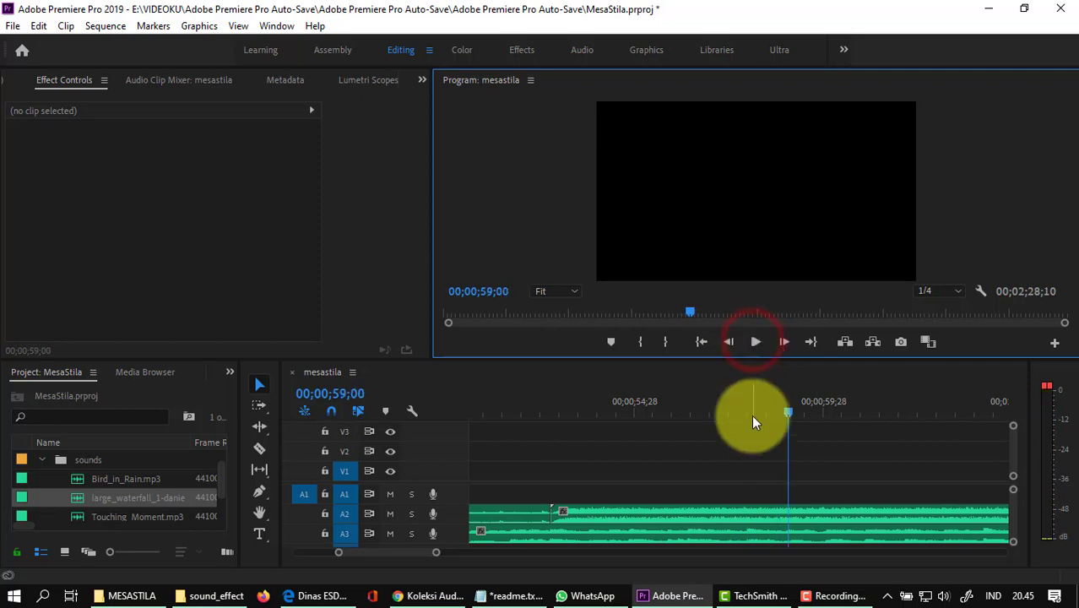
left_click(810, 515)
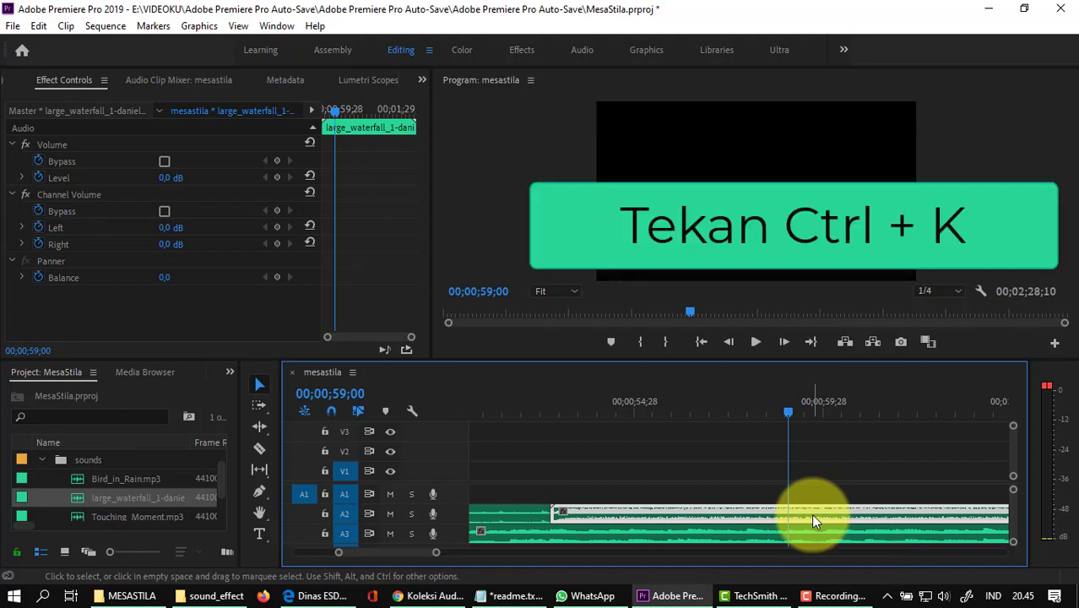
Step: Cut the A2 waterfall clip at 00;00;59;00, delete the remainder, and preview the new end
key("ctrl+k")
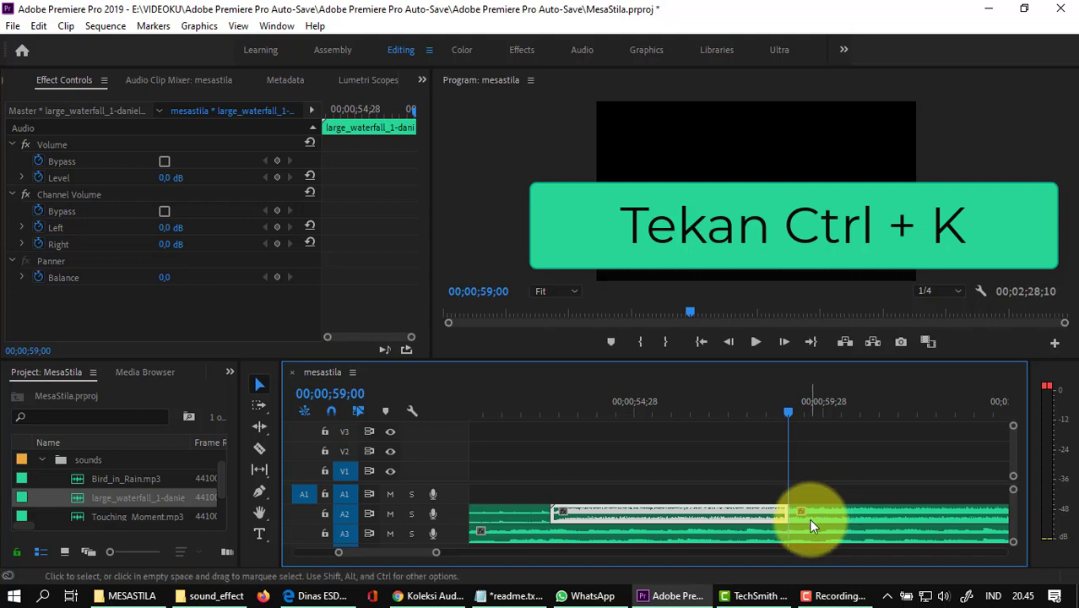
left_click(810, 524)
key("Delete")
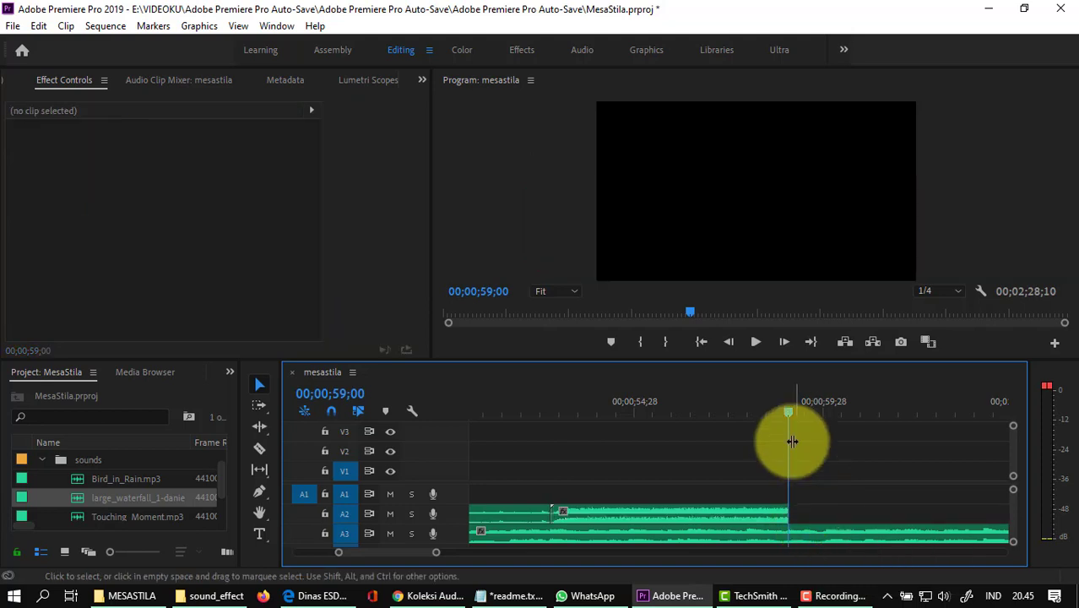
left_click_drag(787, 412, 710, 416)
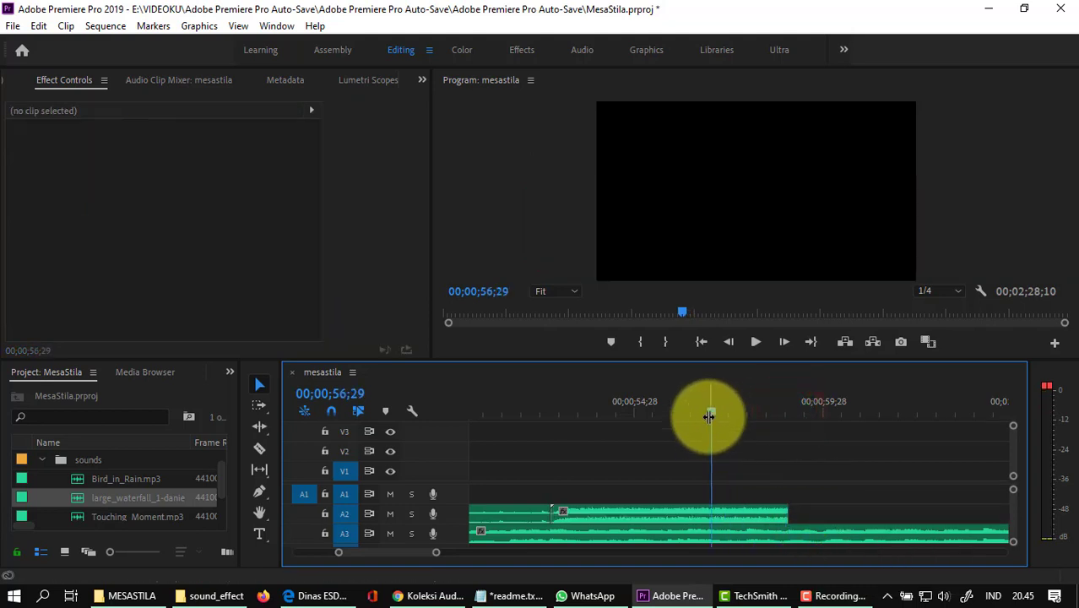
left_click(756, 342)
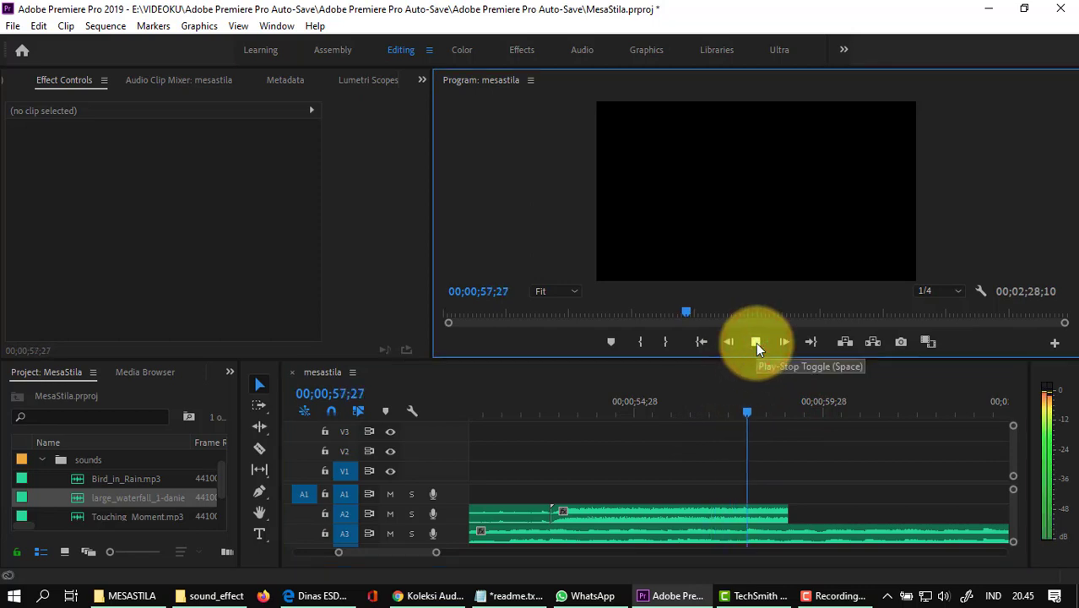
left_click(756, 342)
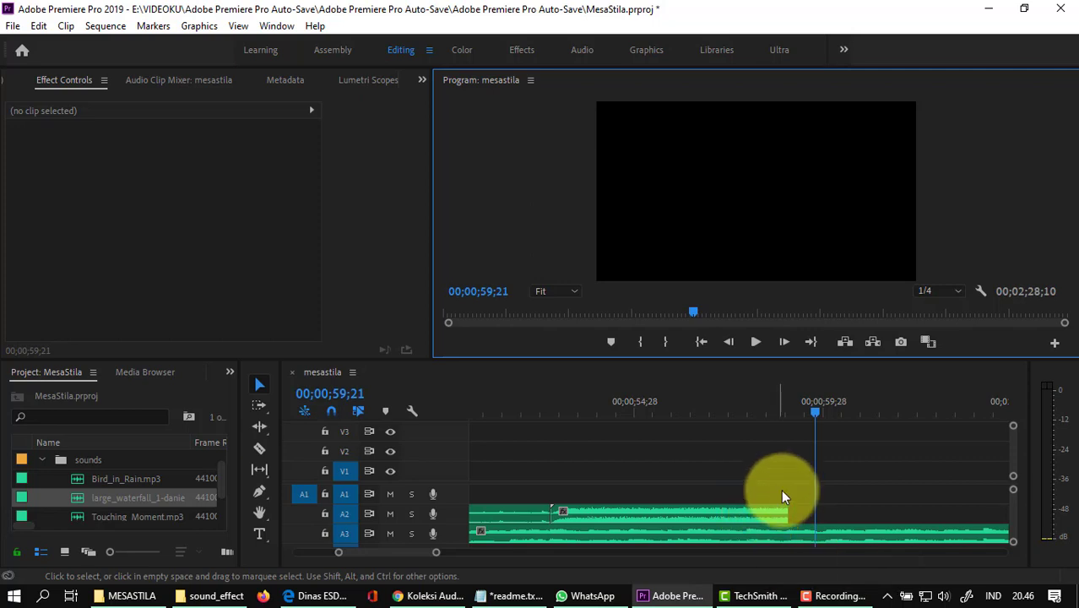
Step: Replay the clip's ending from 00;00;52;08, stopping at 00;00;56;20 with the clip selected
left_click(811, 407)
left_click(685, 409)
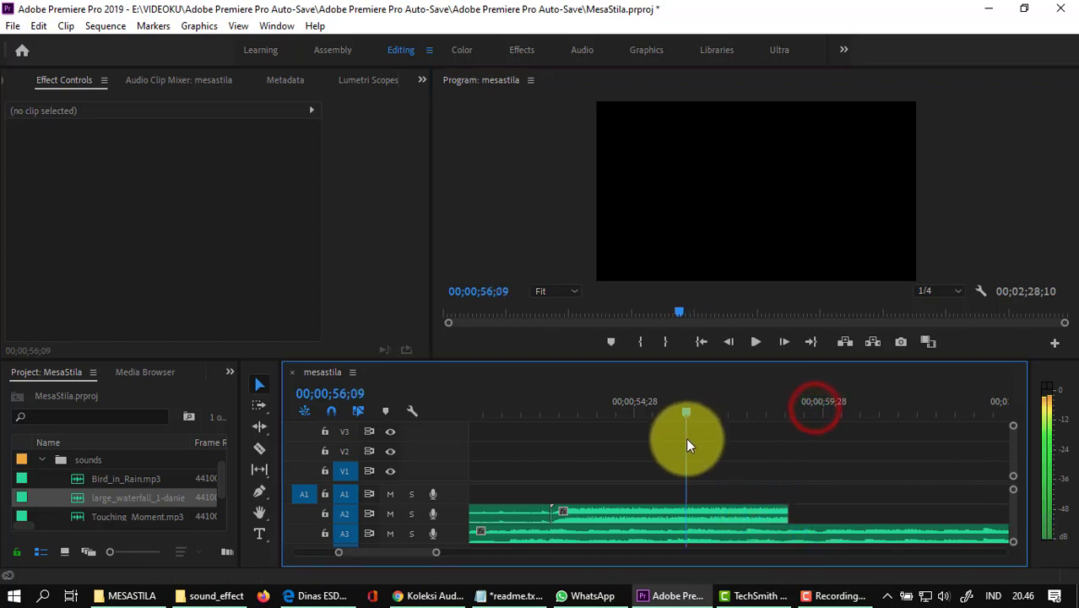
left_click(718, 514)
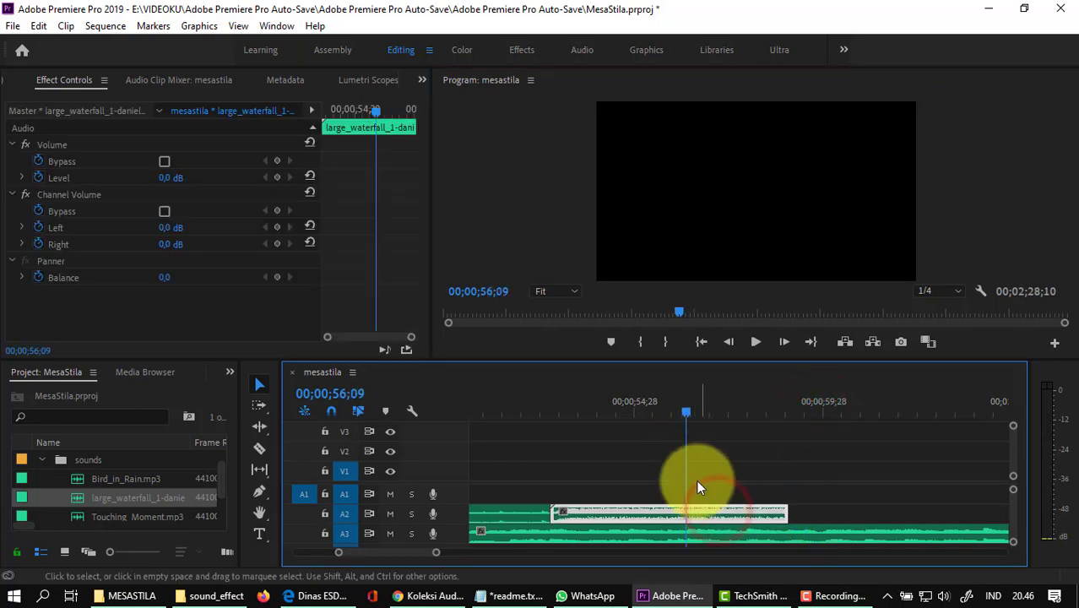
left_click(687, 413)
left_click(534, 412)
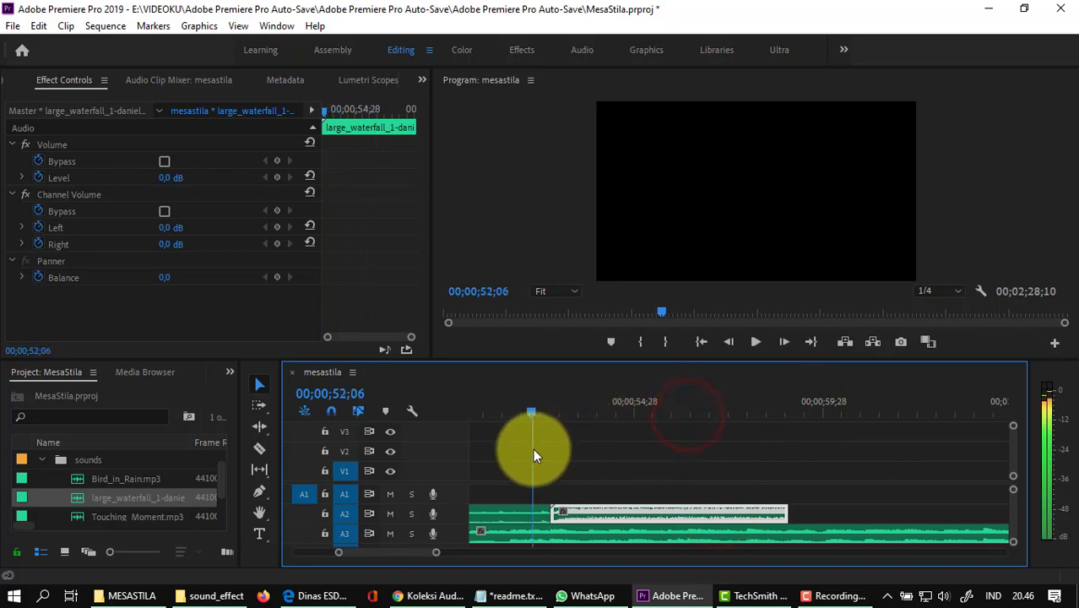
left_click(752, 341)
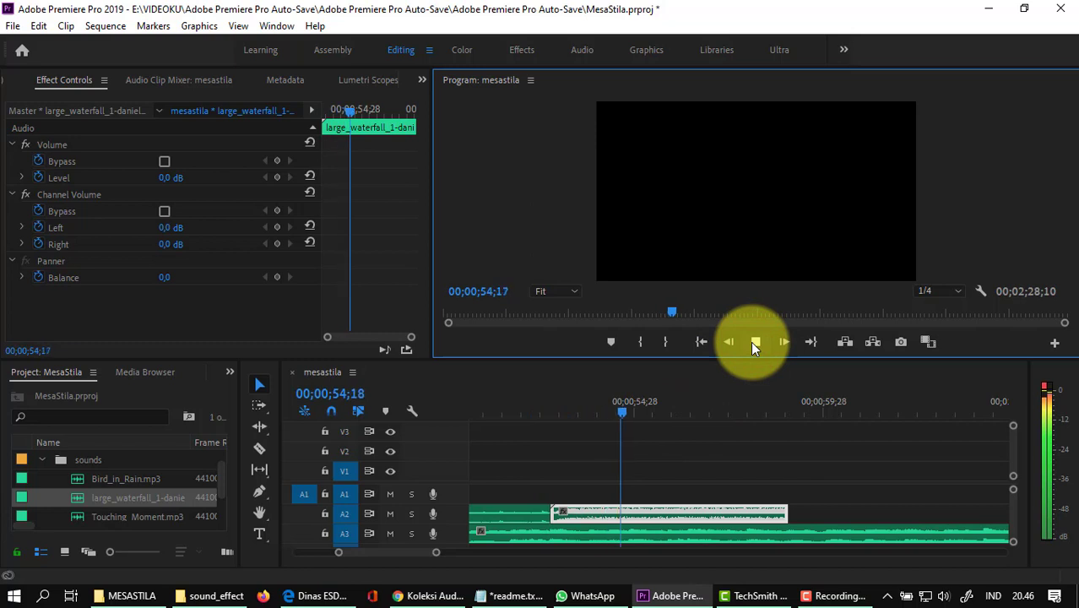
left_click(753, 344)
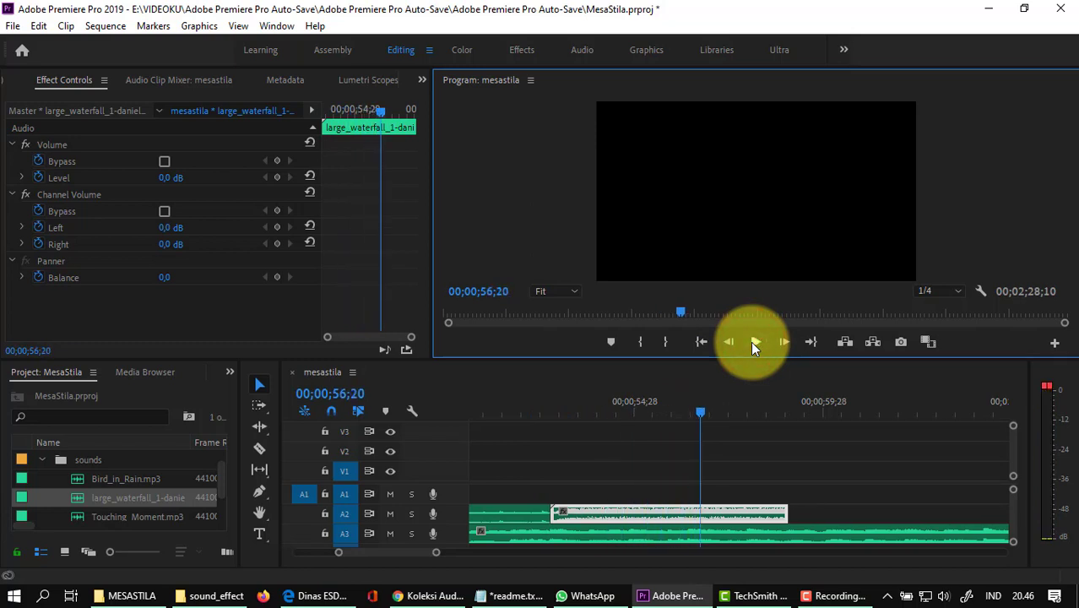
left_click(708, 517)
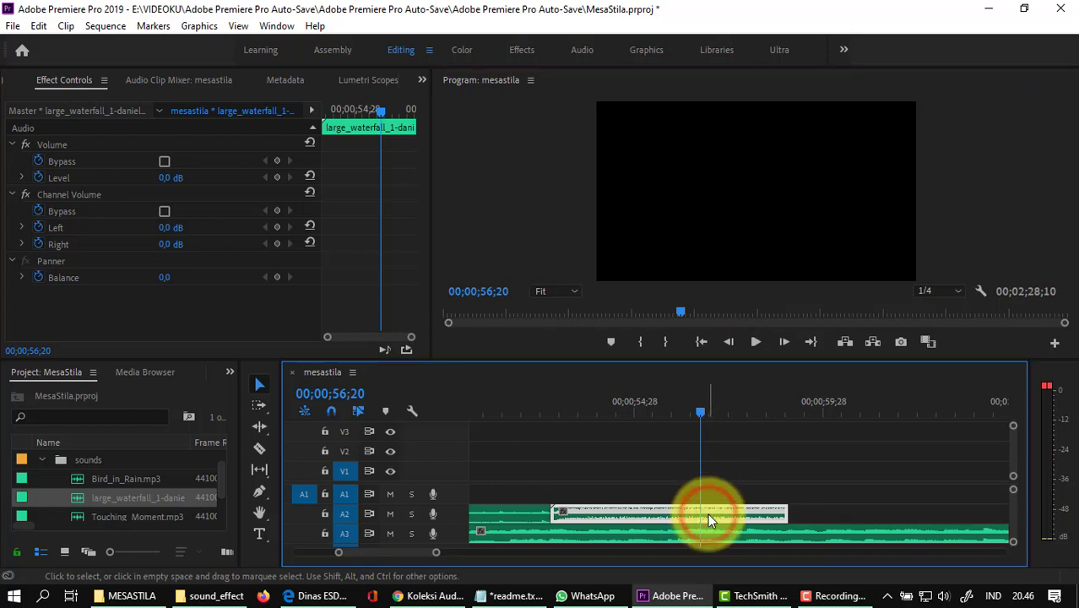
Step: Show Volume > Level clip keyframes on the large_waterfall_1 clip on A2
right_click(708, 515)
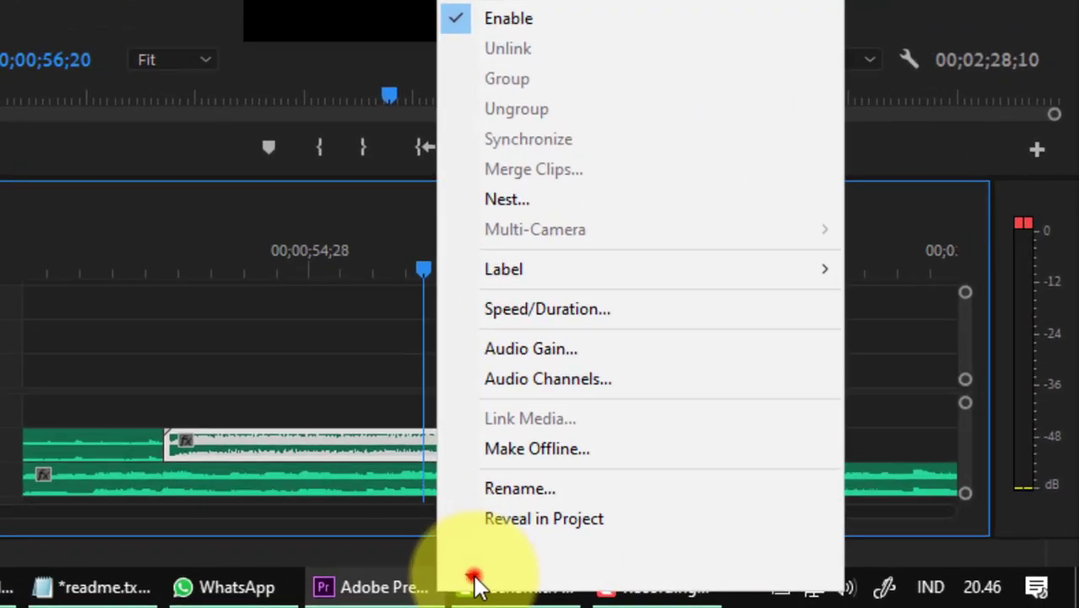
mouse_move(706, 576)
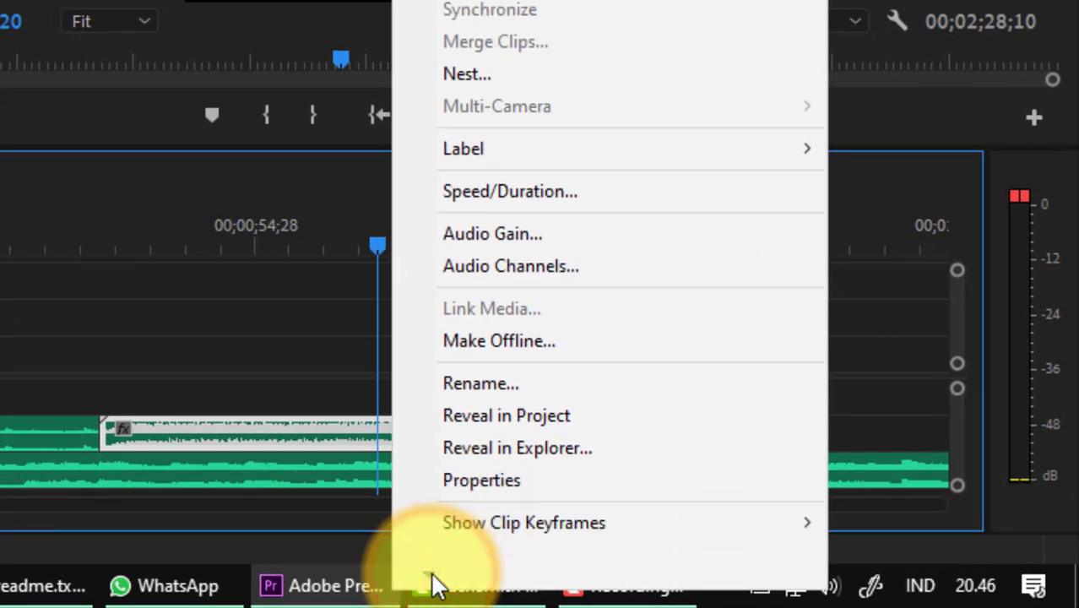
mouse_move(485, 528)
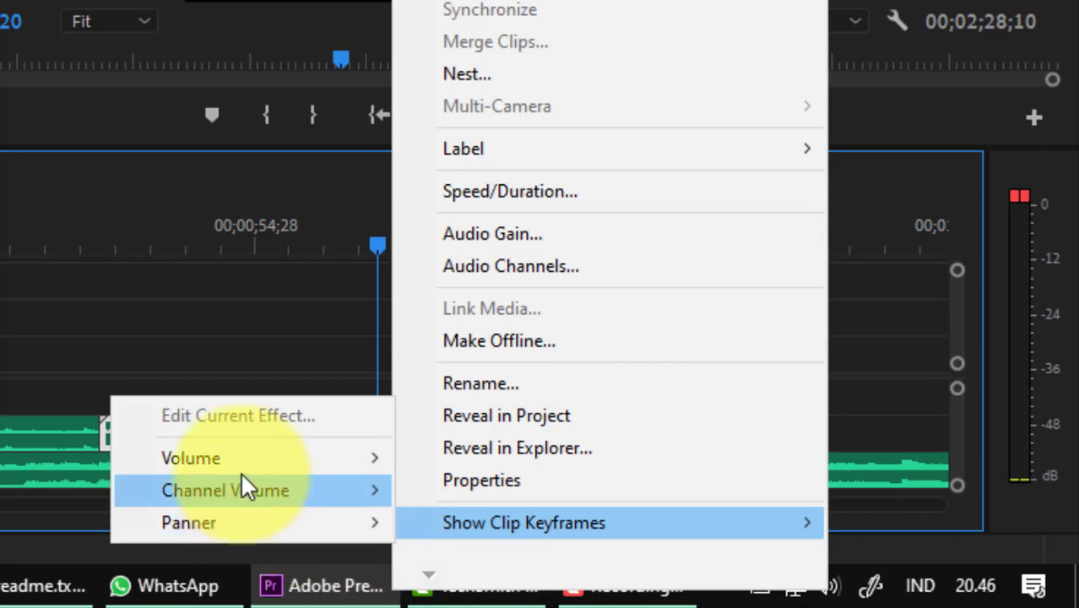
mouse_move(242, 458)
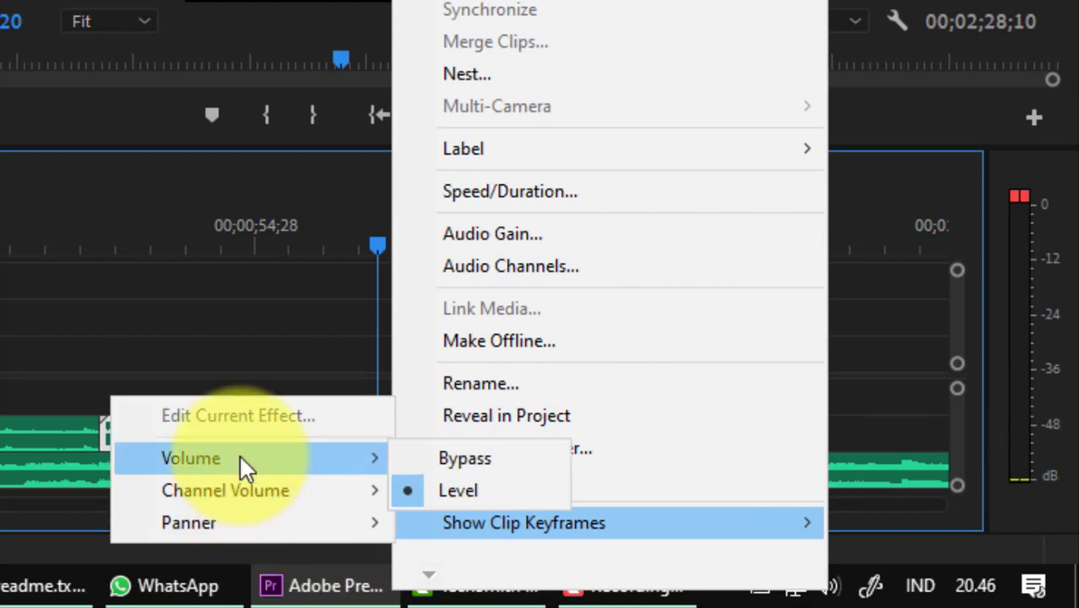
left_click(473, 489)
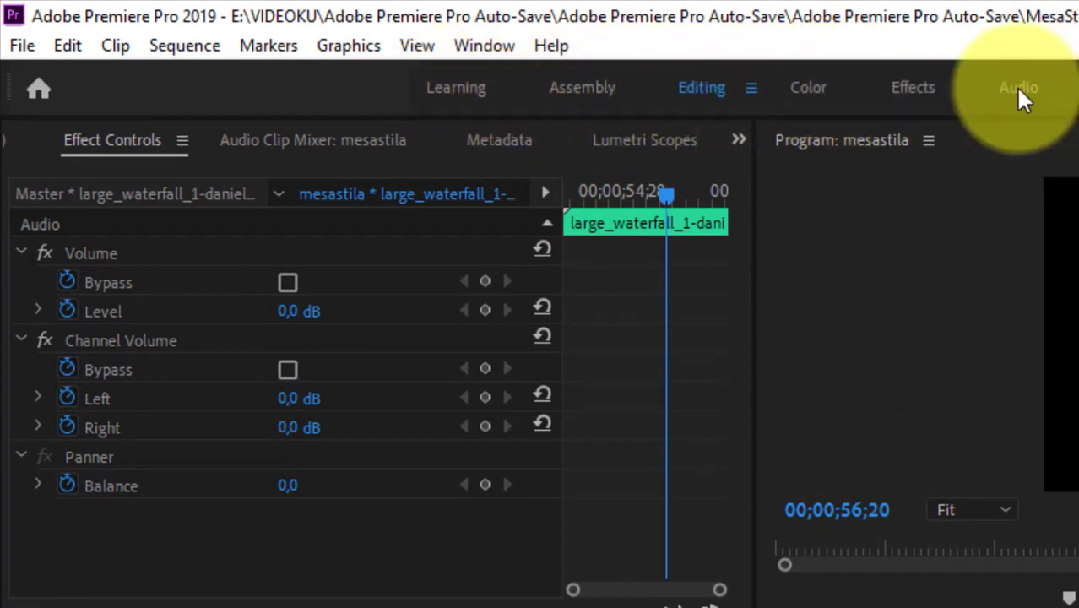
Step: Add a 0,0 dB Volume Level keyframe at 00;00;56;20, then move the playhead to the clip's end
left_click(696, 89)
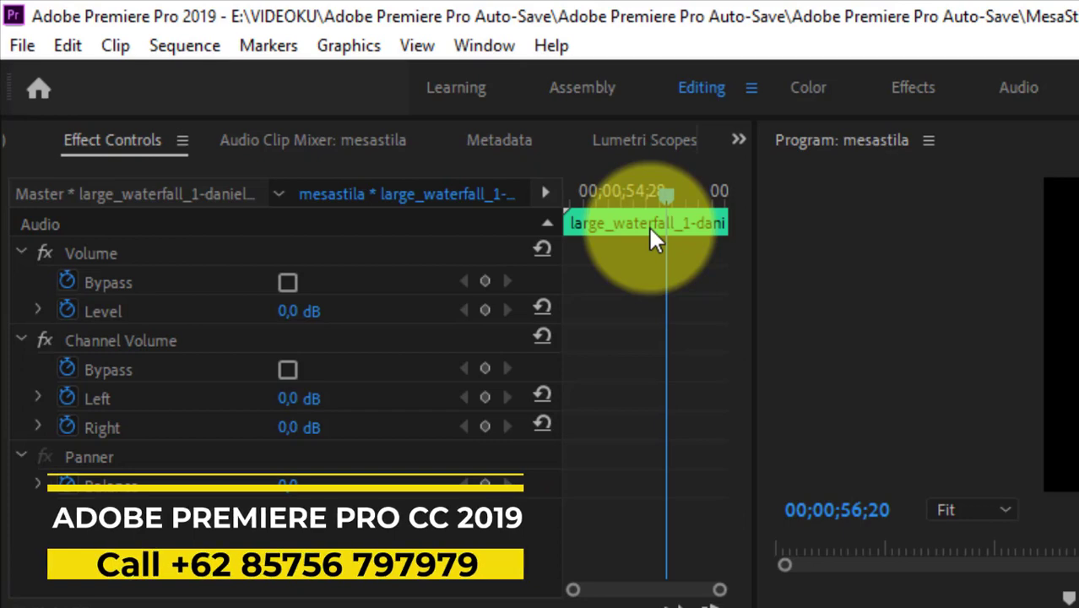
left_click(485, 313)
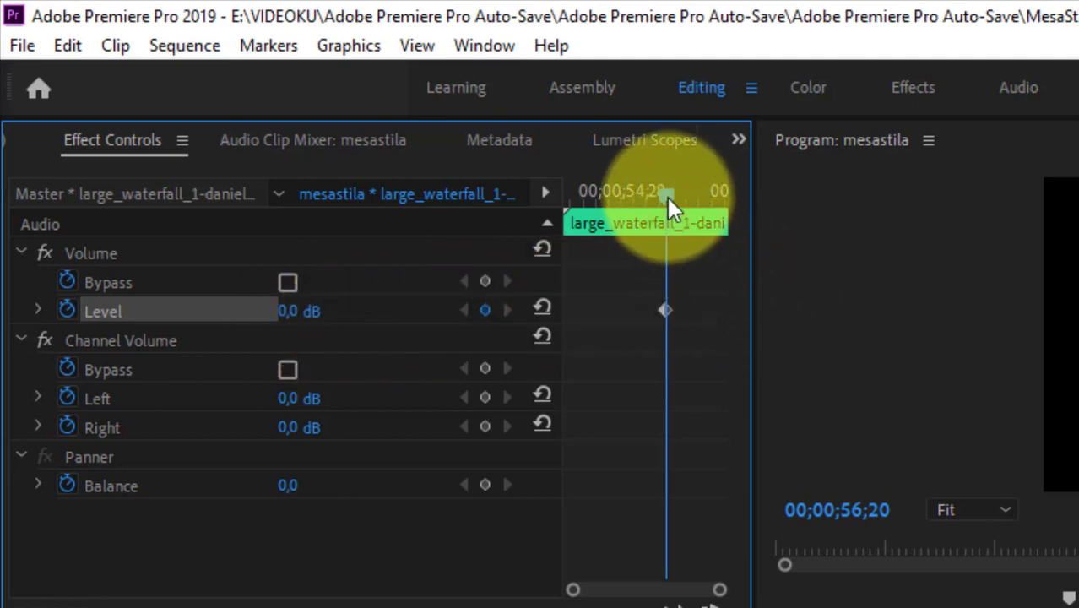
left_click_drag(666, 195, 733, 223)
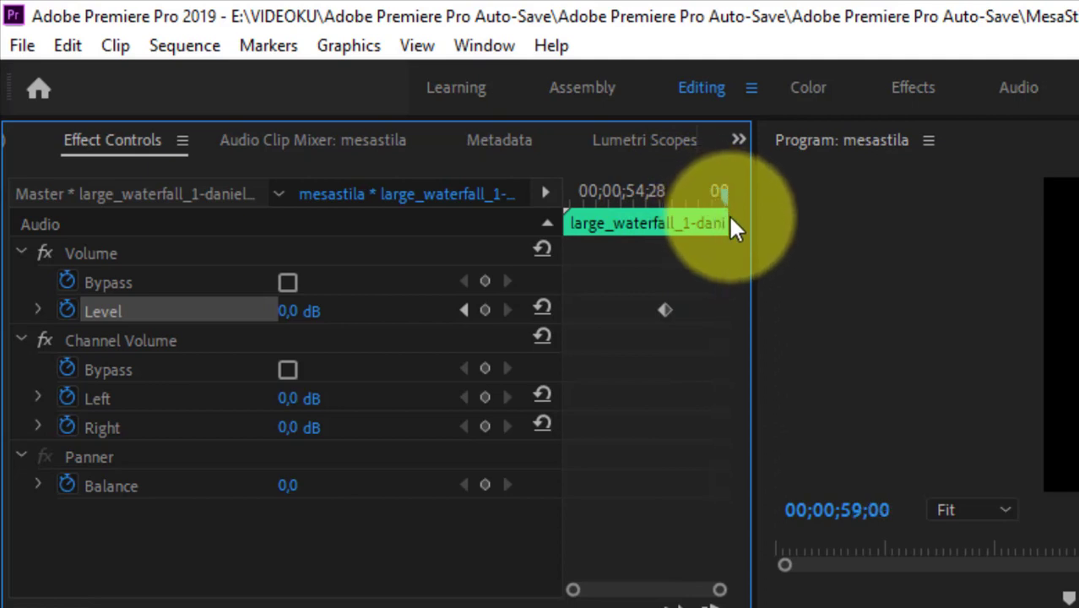
left_click_drag(731, 221, 732, 221)
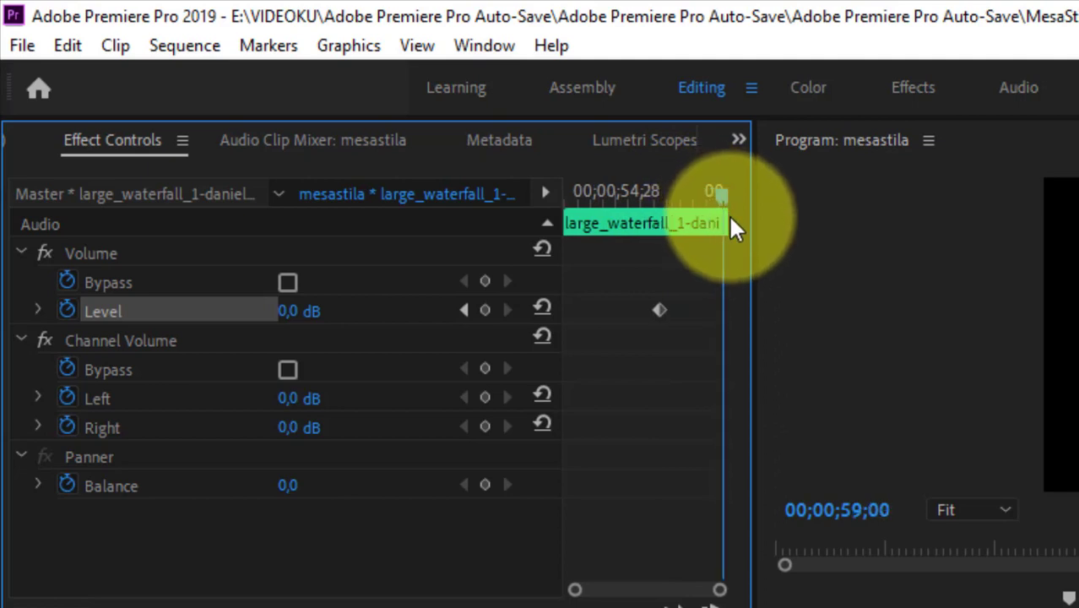
Step: Drag Level down to -287,5 dB at 00;00;59;00, then rewind the playhead to 00;00;52;15
left_click(291, 314)
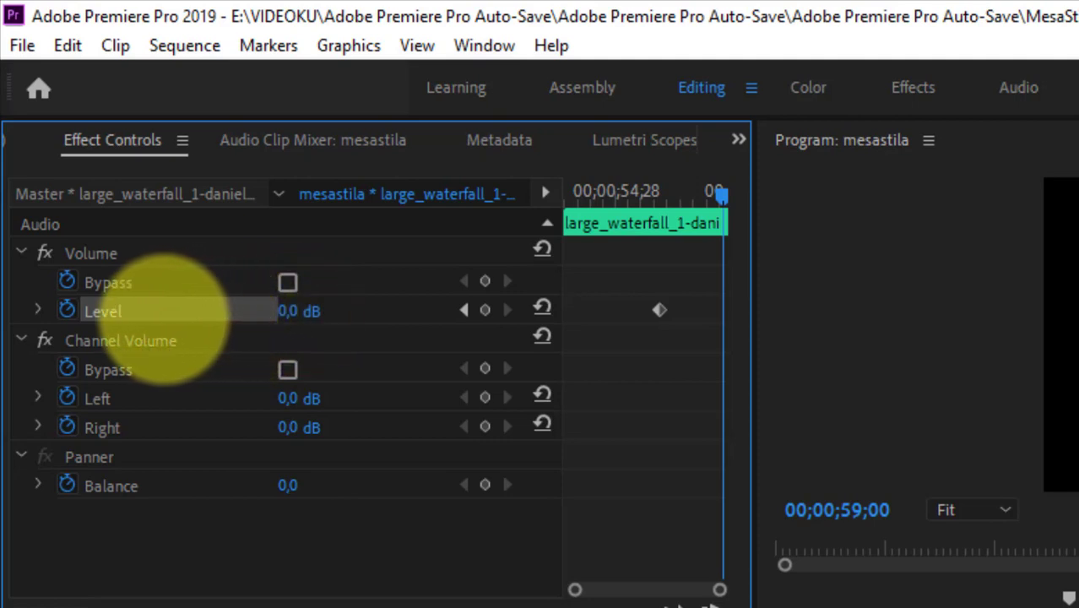
left_click(371, 306)
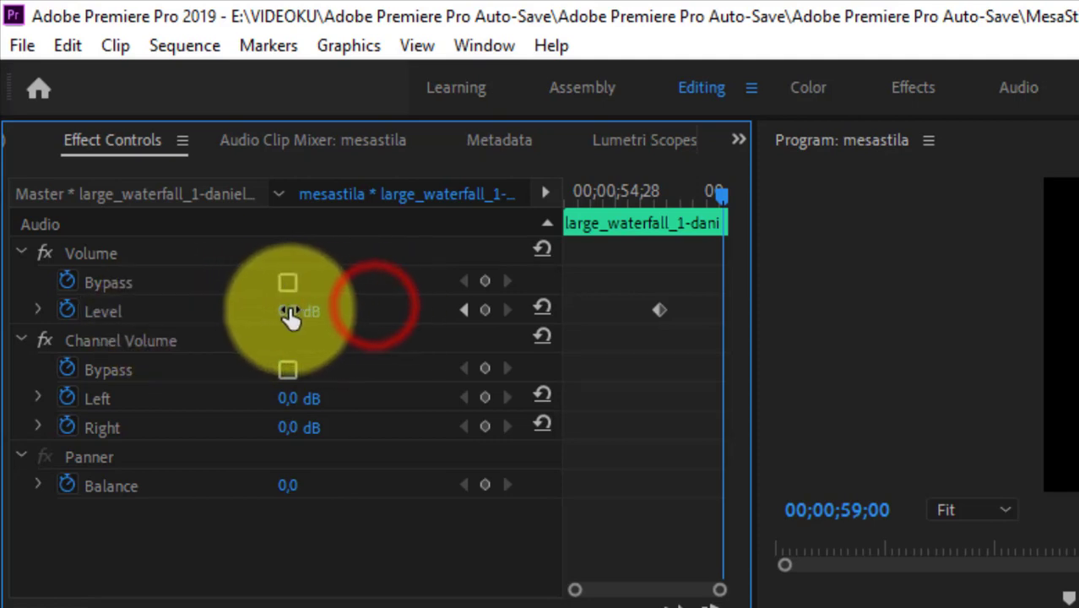
left_click_drag(289, 312, 145, 312)
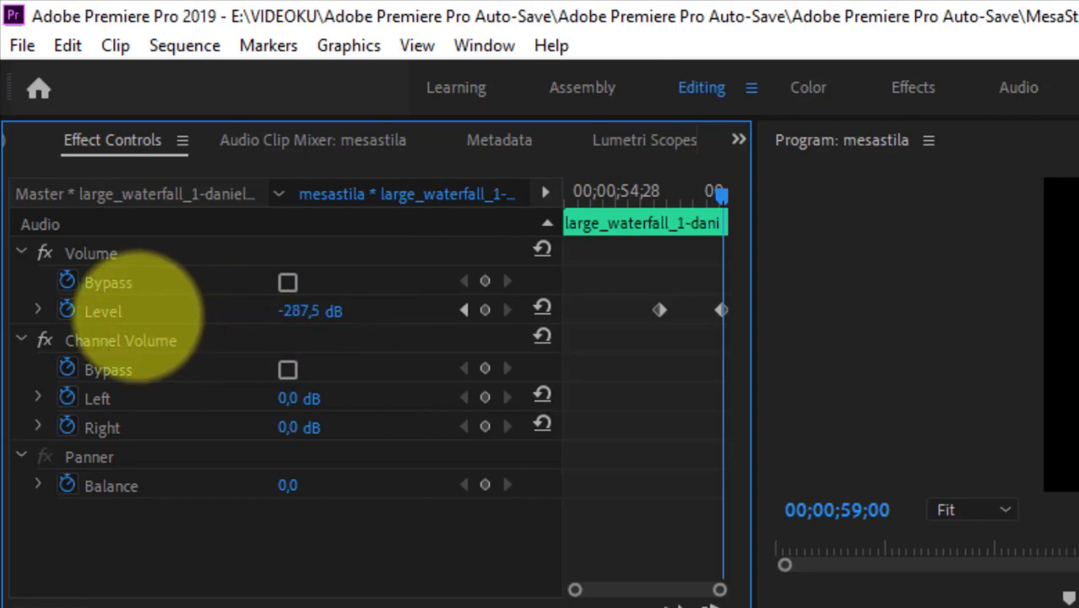
left_click_drag(141, 314, 139, 315)
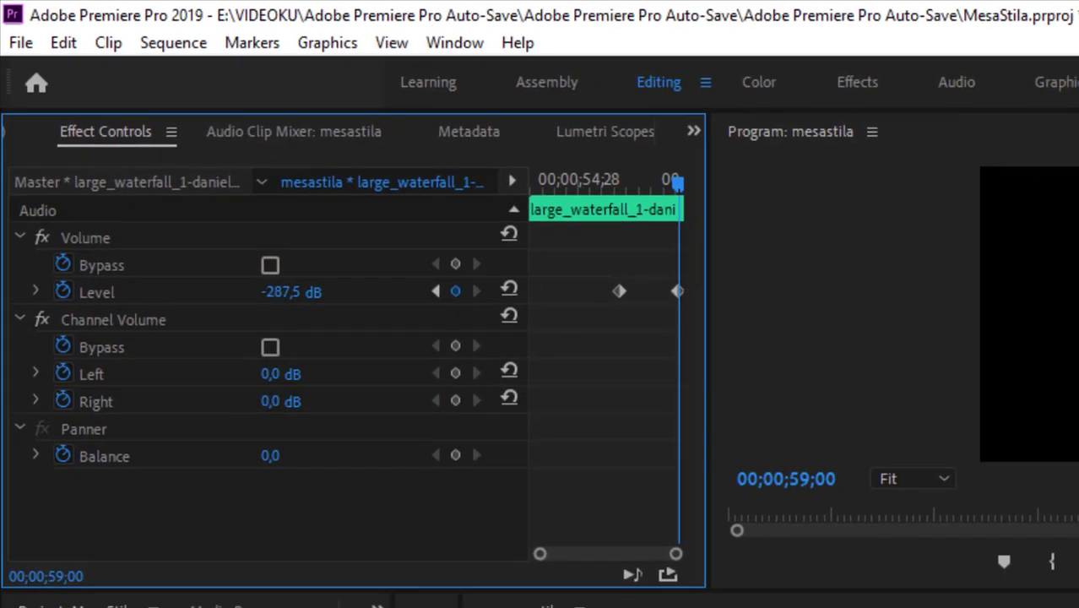
left_click(709, 412)
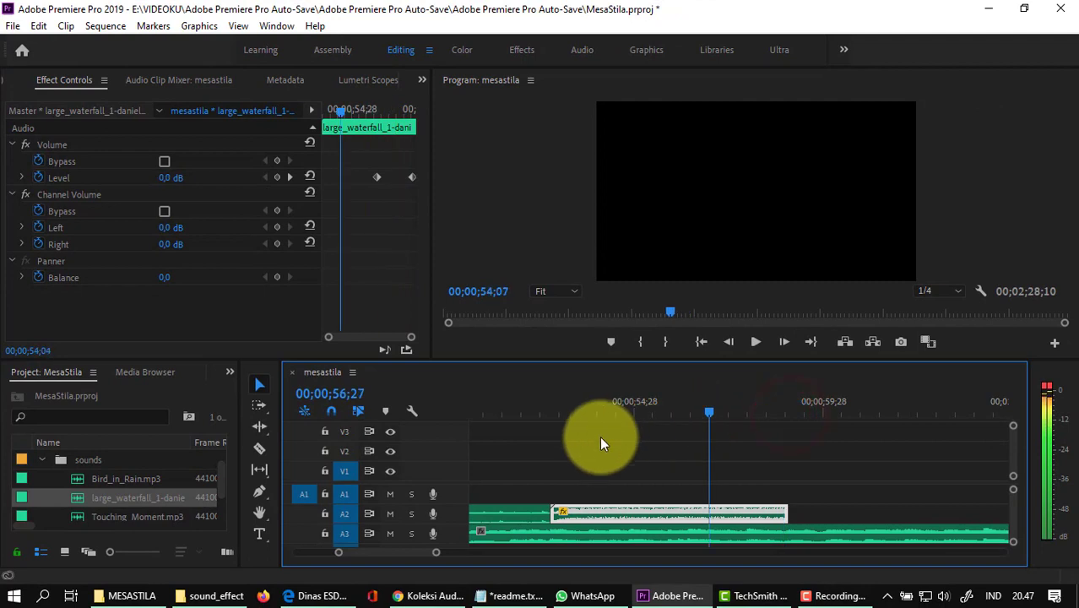
left_click_drag(600, 435, 546, 445)
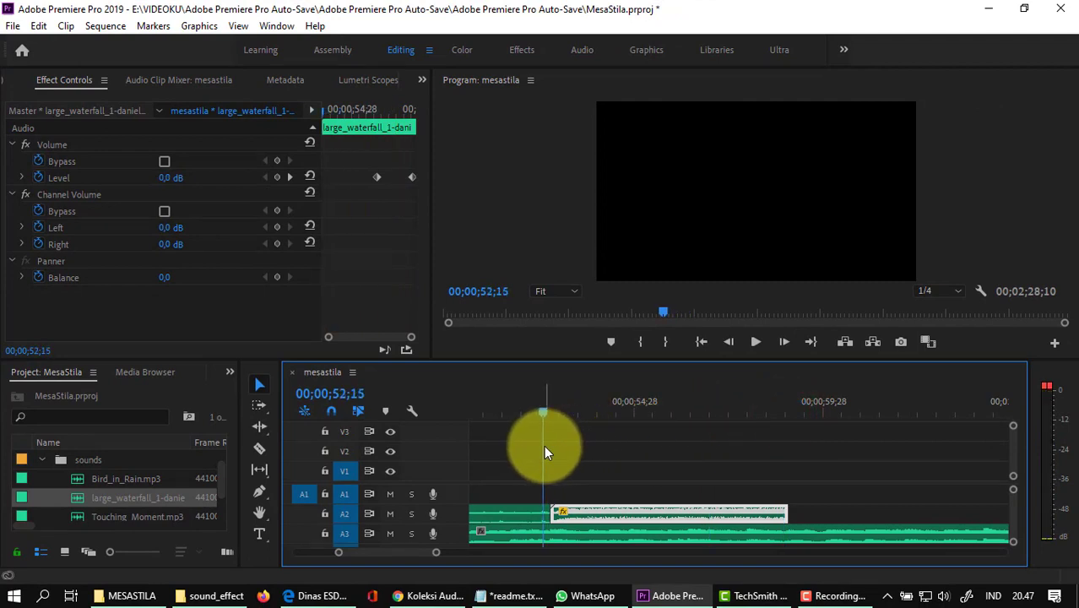
left_click(756, 342)
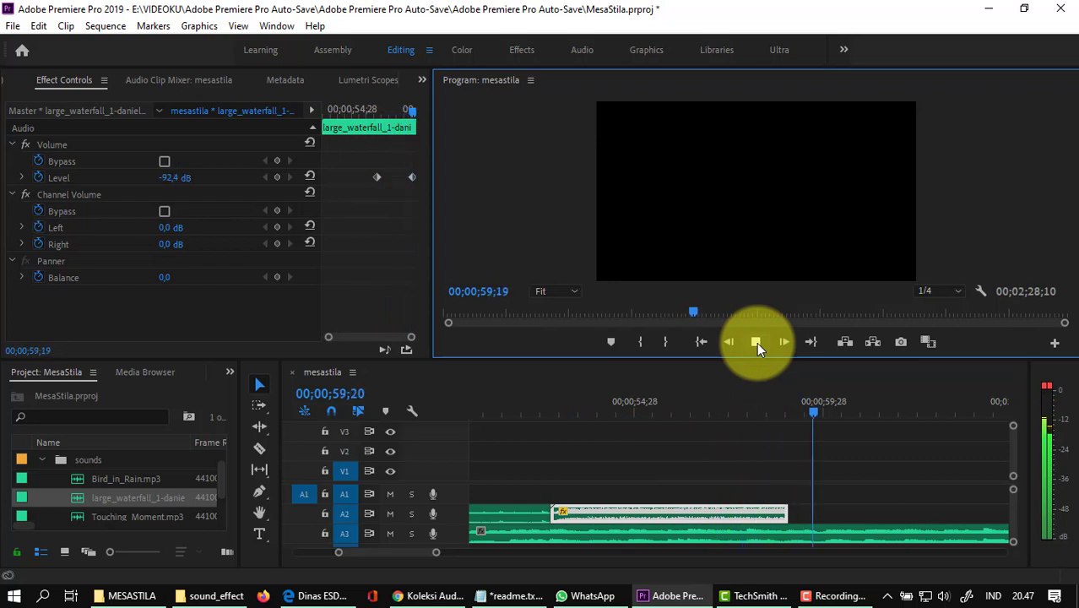
left_click(756, 342)
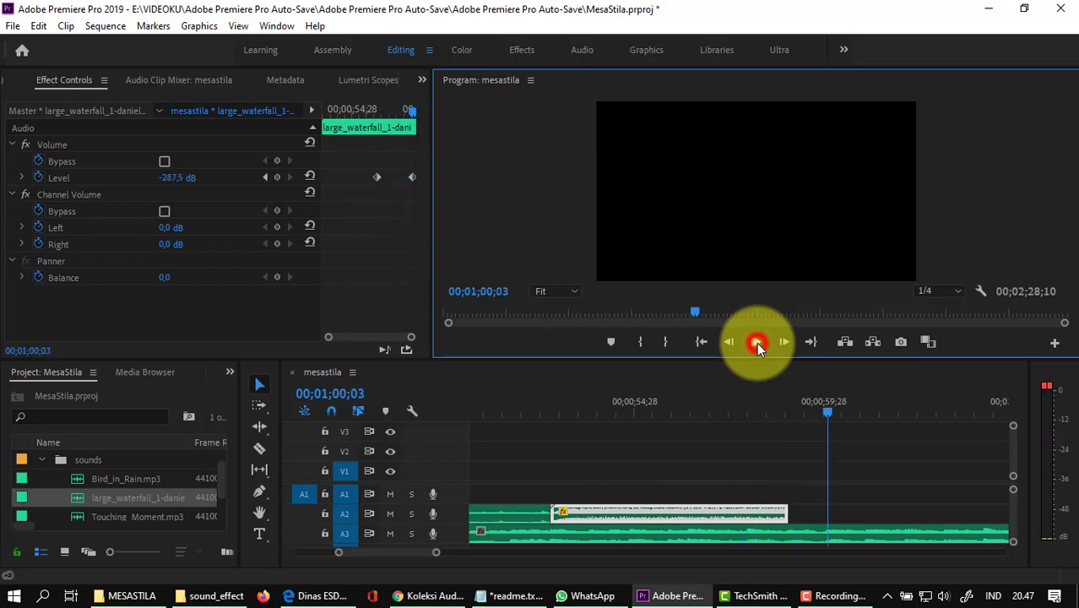
left_click(830, 412)
left_click(515, 465)
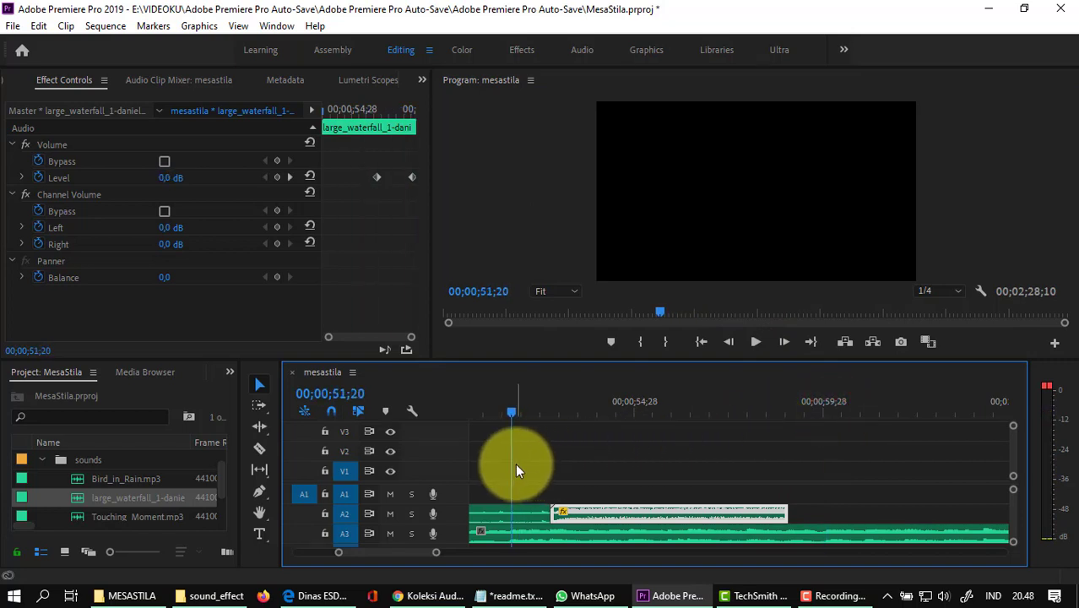
left_click(517, 471)
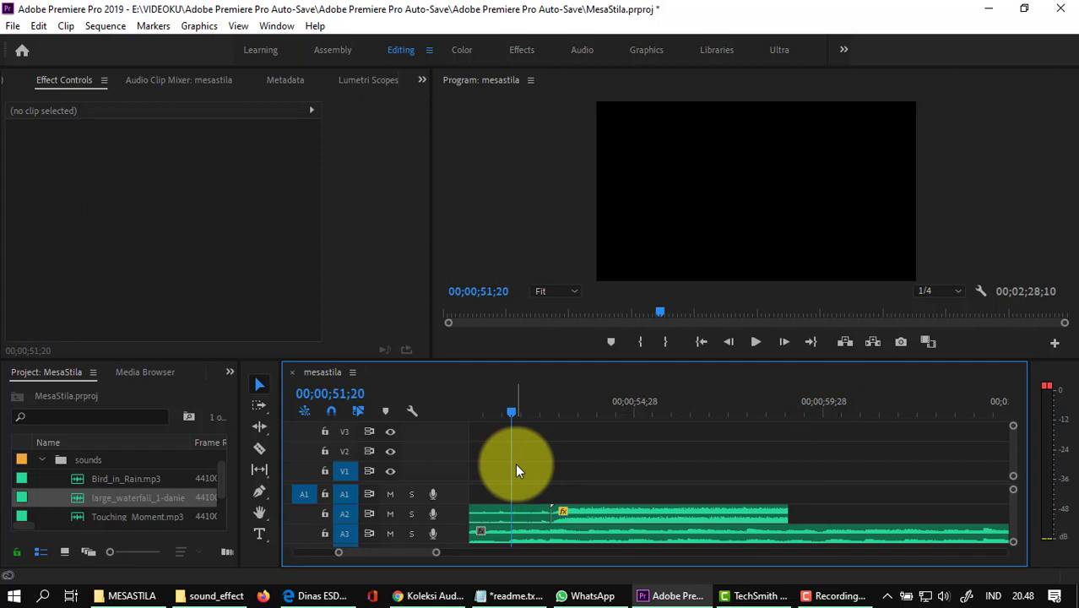
left_click(677, 516)
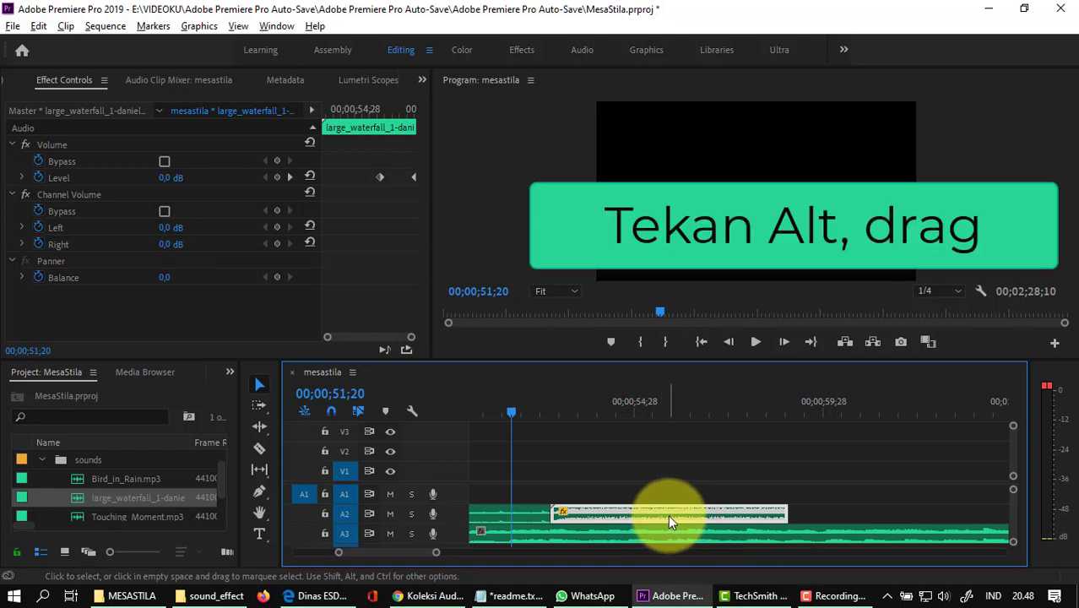
Step: Place another waterfall sound on A2 after the first clip, discarding an accidental duplicate
left_click_drag(667, 516, 911, 519)
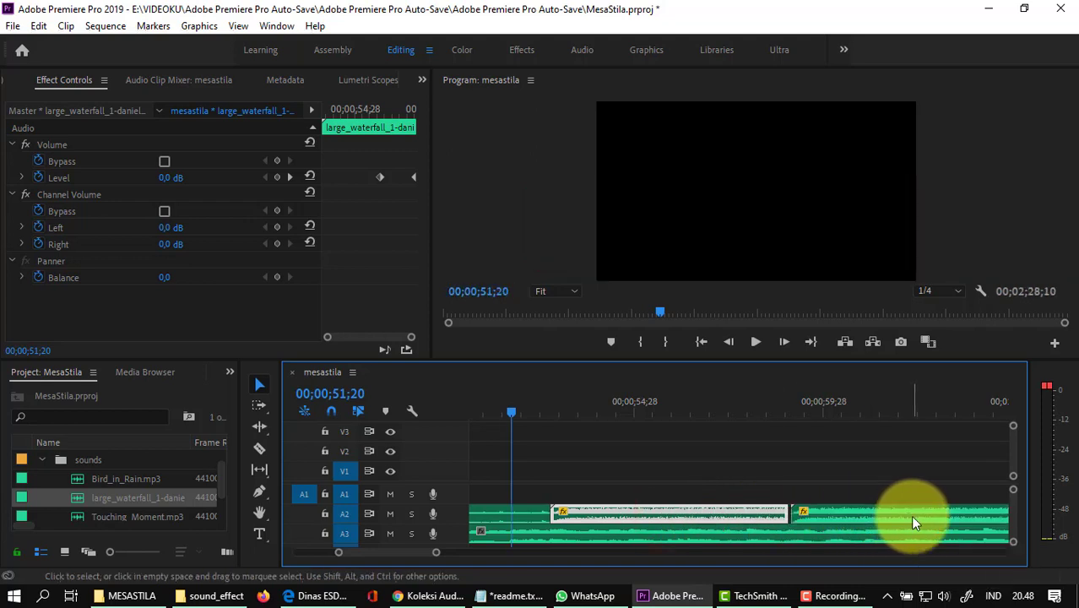
left_click(912, 523)
key("Delete")
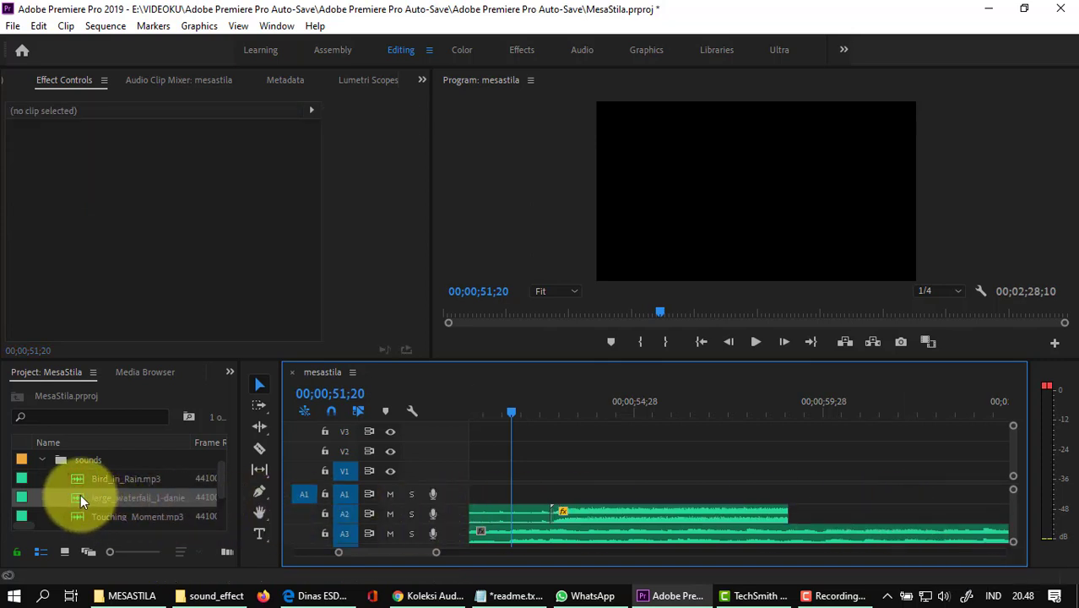
left_click_drag(80, 497, 791, 511)
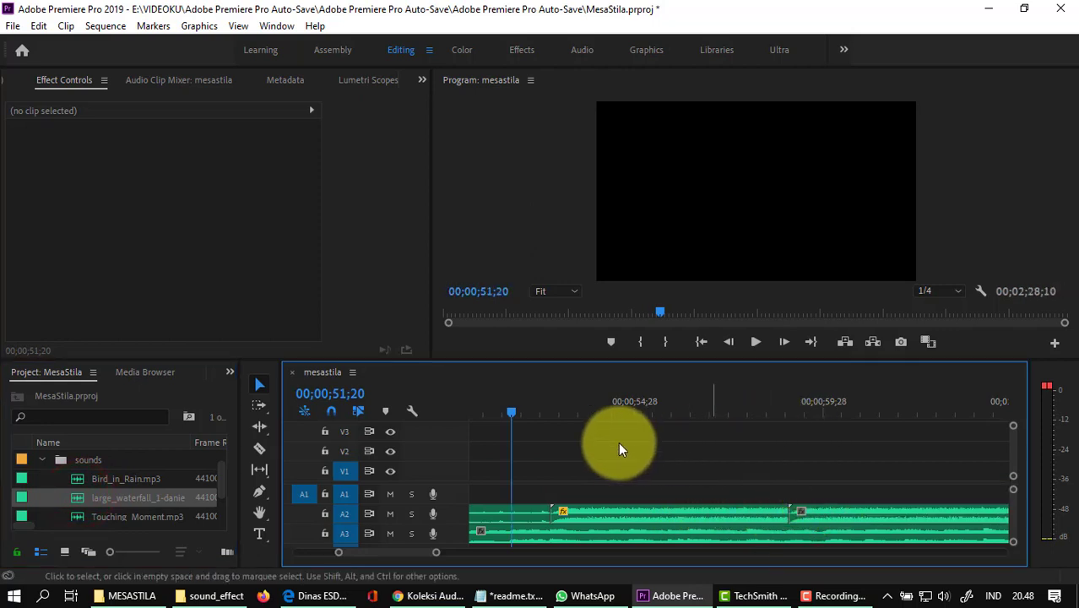
Step: Razor-cut the new waterfall clip and delete the section between the cuts, leaving a gap
left_click(259, 450)
left_click(888, 510)
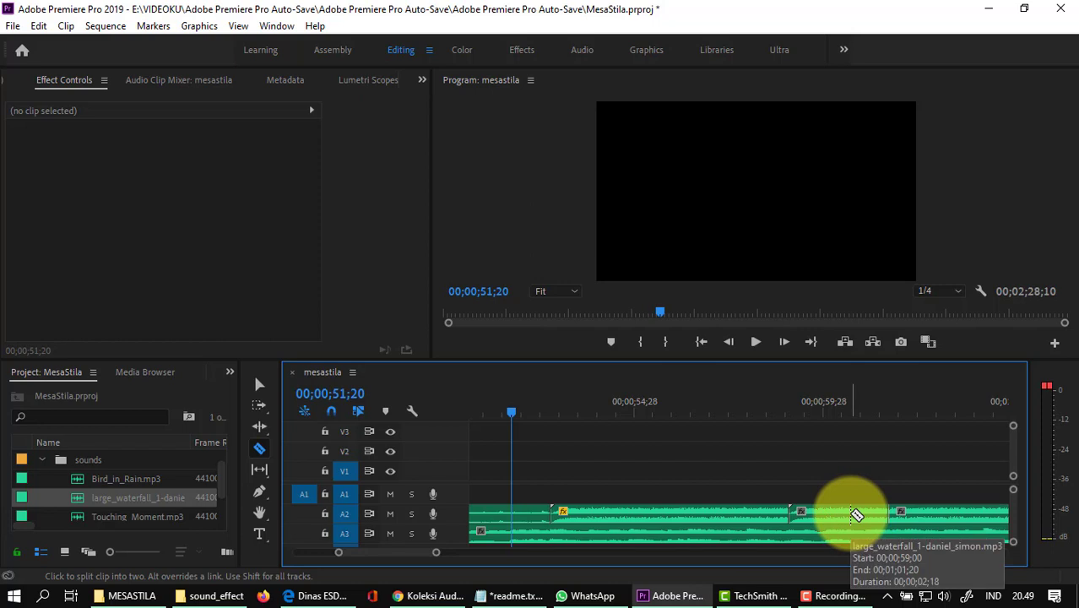
key("v")
left_click(853, 517)
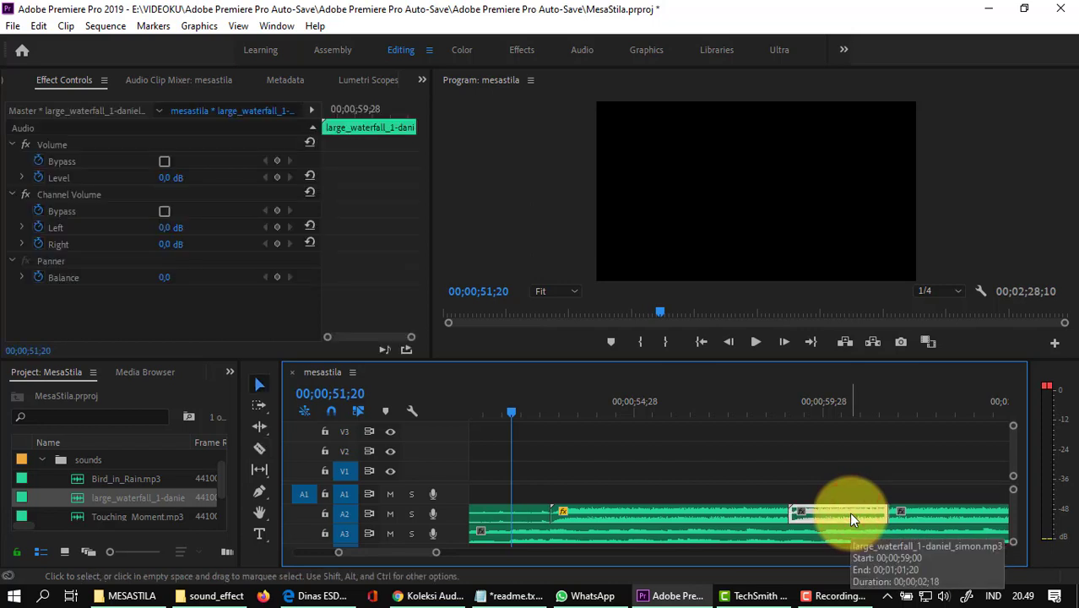
key("Delete")
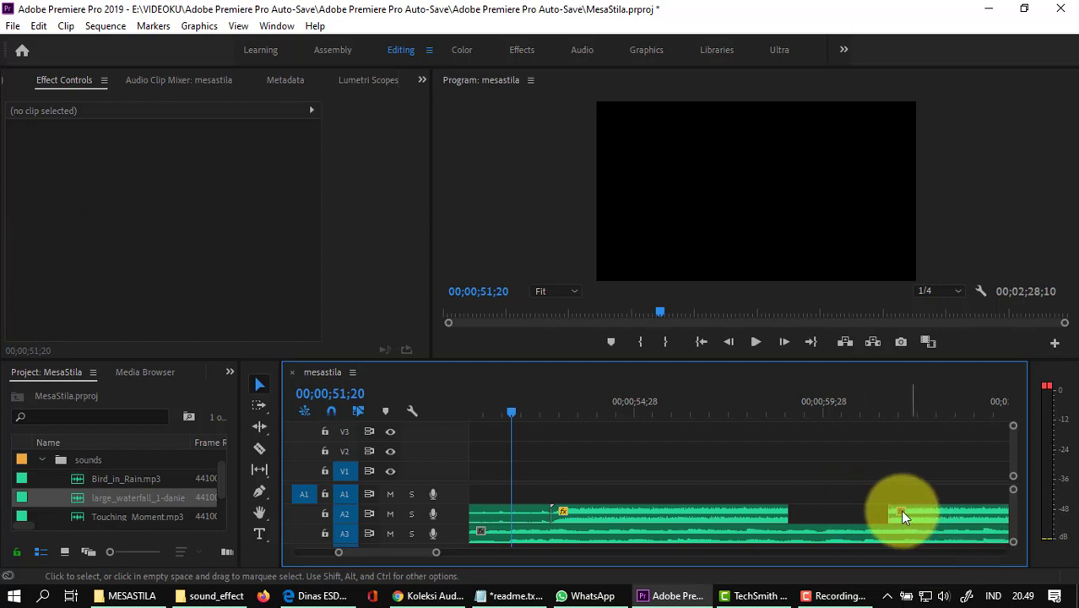
Step: Play back the sequence from around 01;01;00 to check the gap
left_click_drag(510, 407, 862, 445)
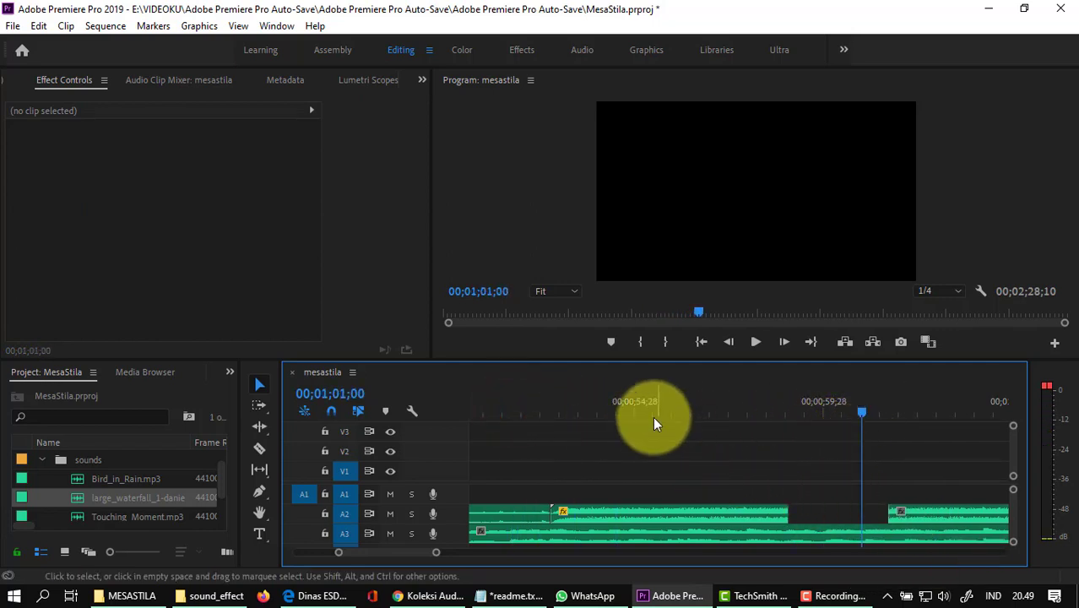
left_click(756, 339)
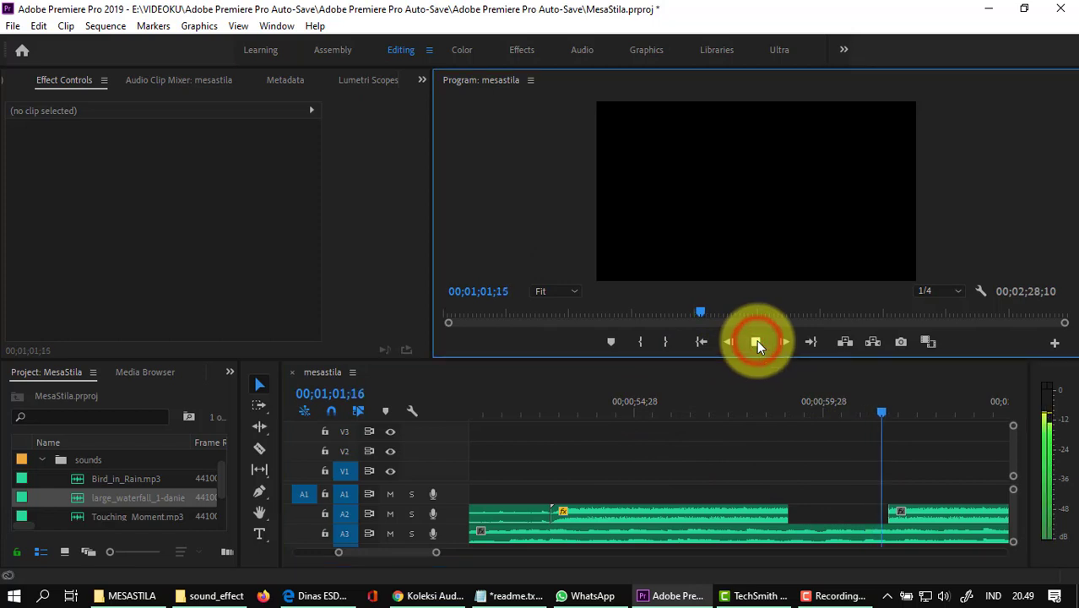
left_click(757, 339)
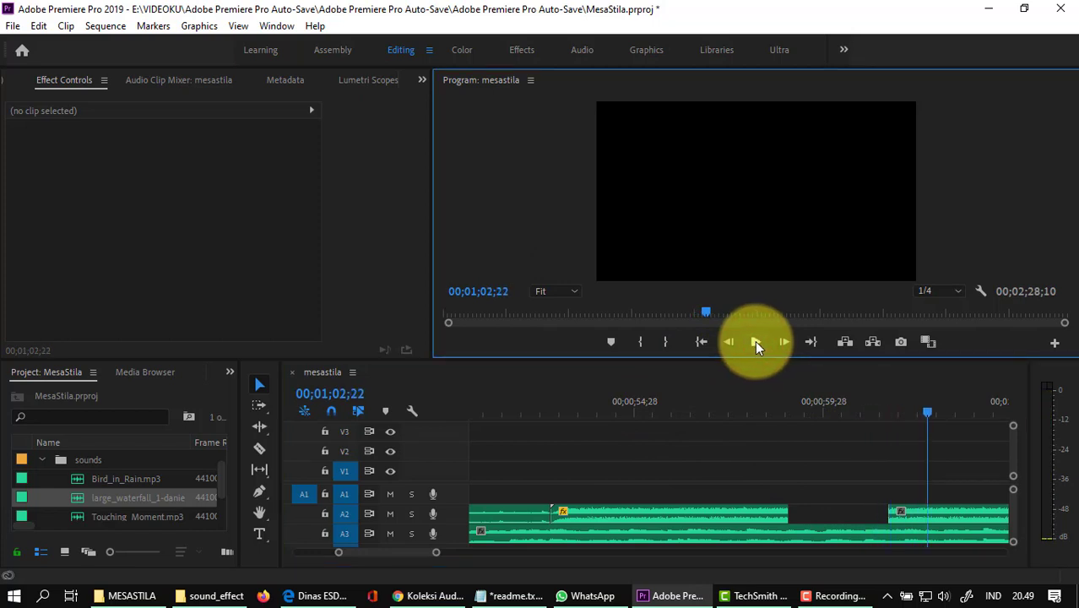
left_click(231, 372)
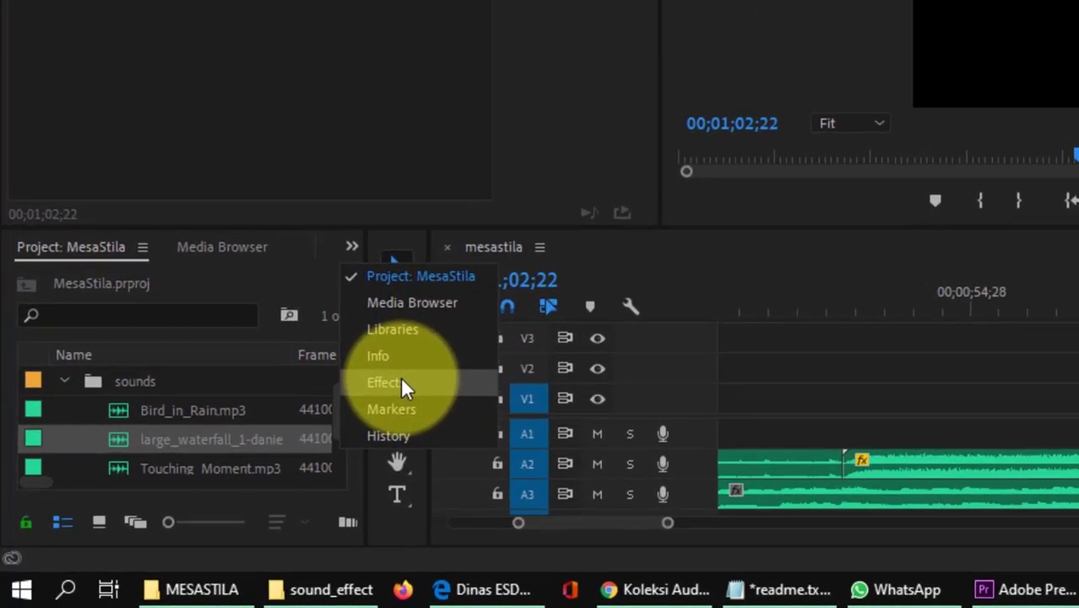
Step: Drop Exponential Fade onto the start of the clip after the gap and preview it from 01;01;05
left_click(260, 461)
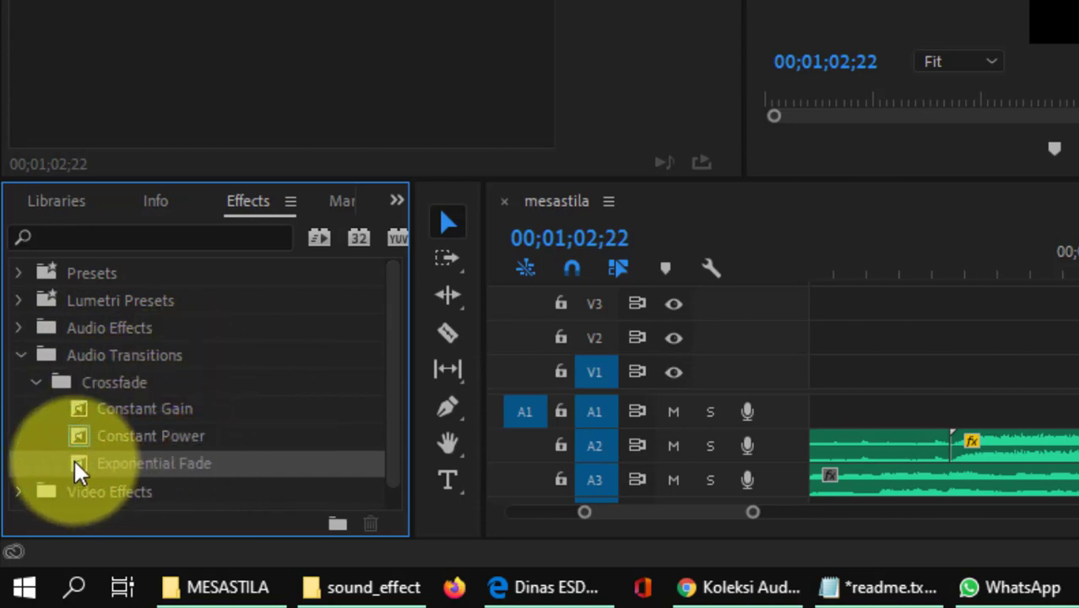
mouse_move(77, 466)
left_mouse_down()
mouse_move(214, 524)
mouse_move(894, 517)
left_mouse_up()
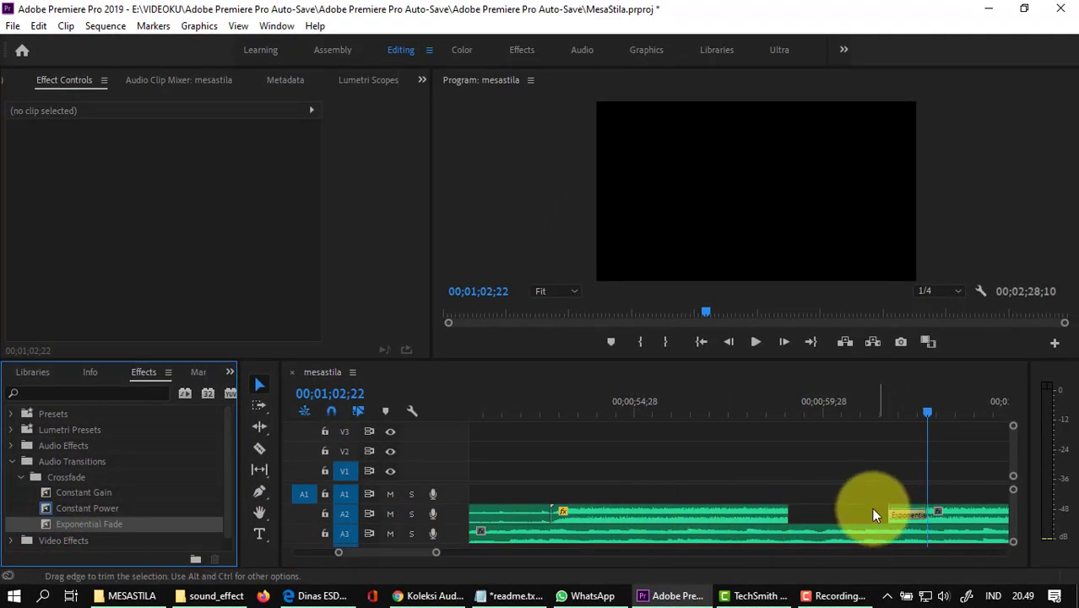
left_click_drag(926, 415, 868, 418)
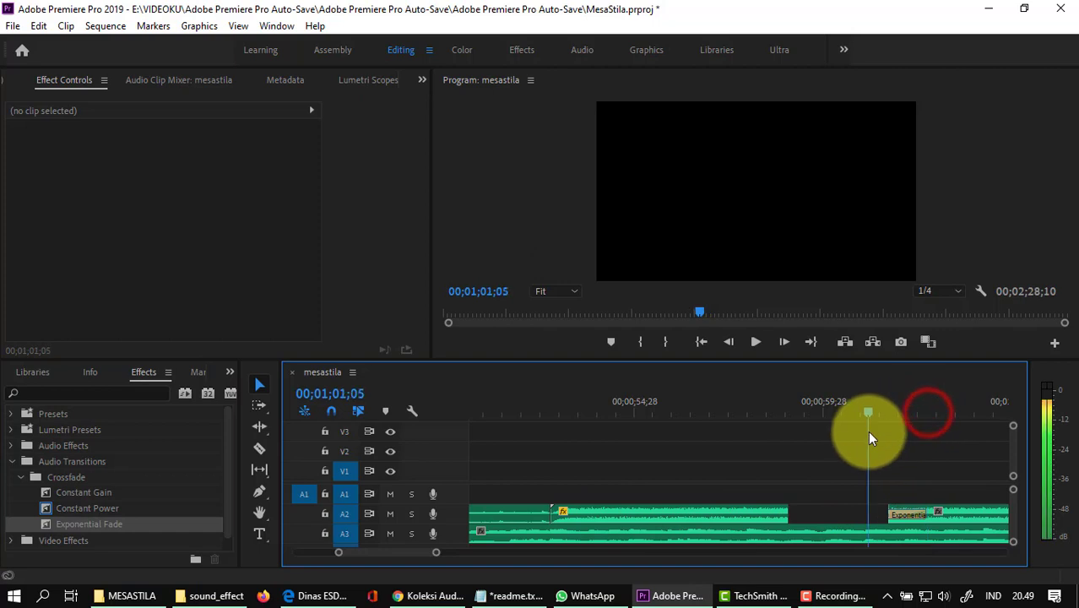
left_click(756, 342)
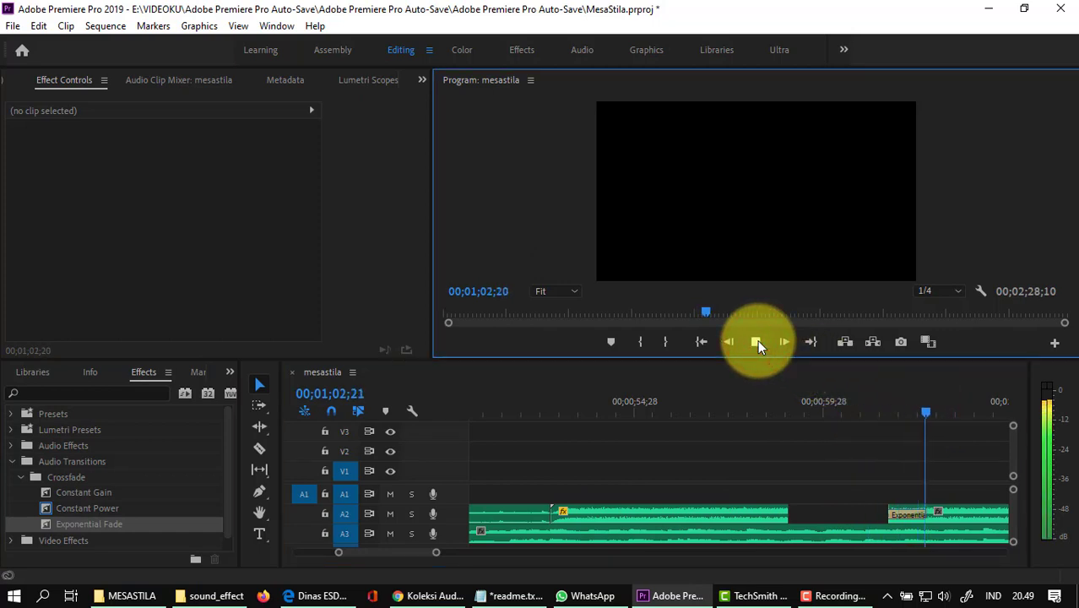
left_click(757, 341)
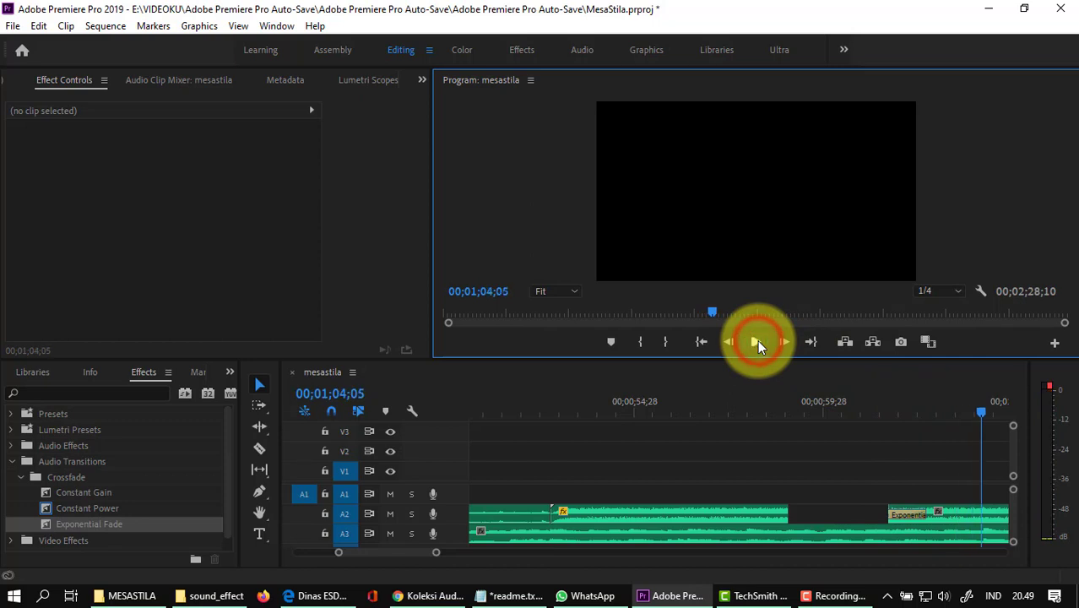
left_click(757, 341)
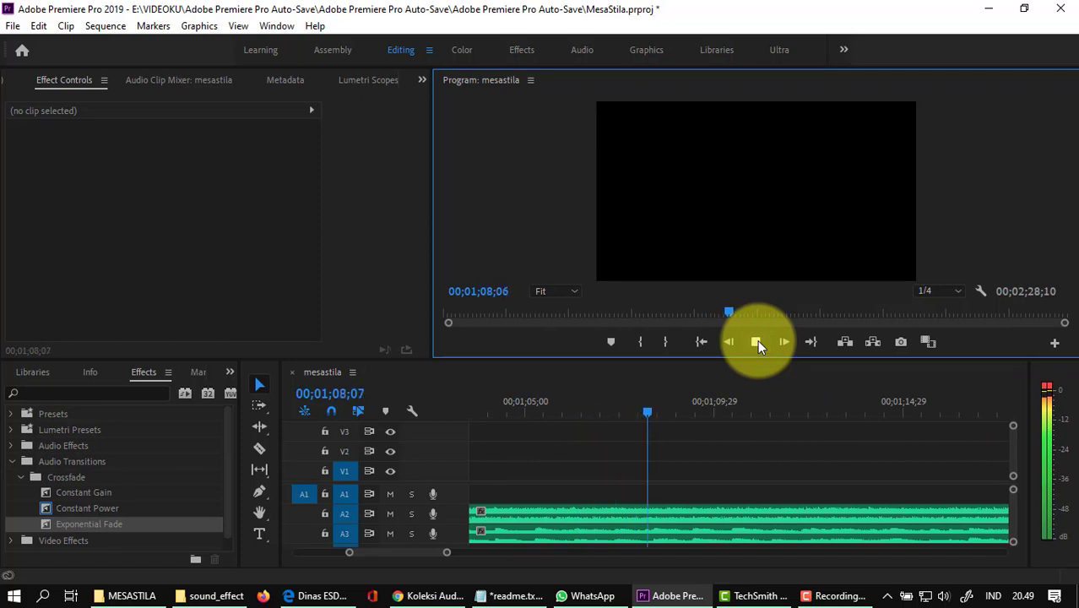
left_click(758, 341)
Step: Split the A2 waterfall clip at 01;08;17 and delete the part after it
left_click(741, 517)
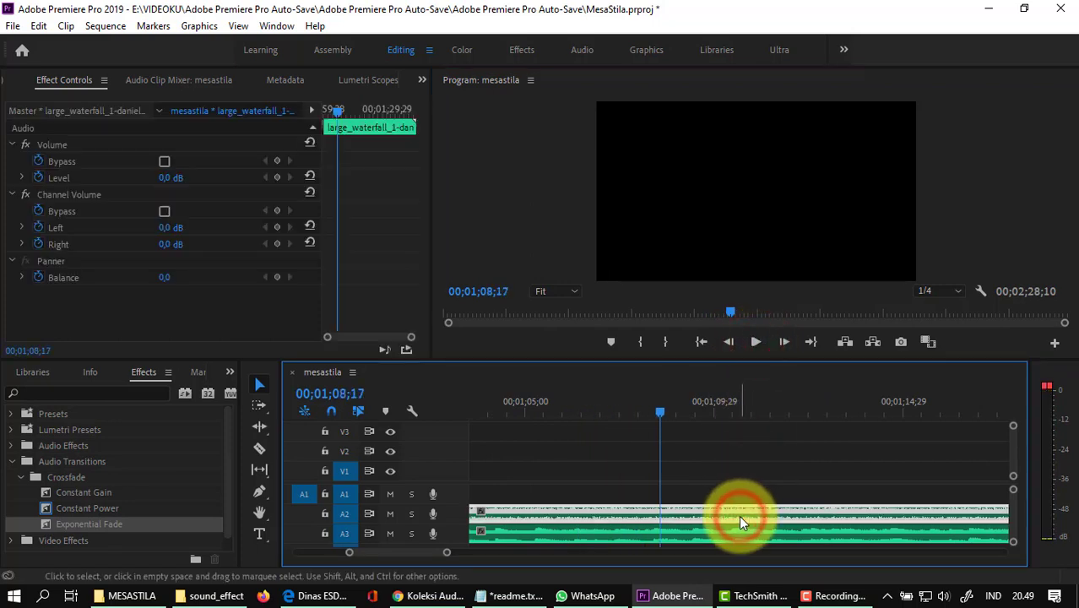
key("ctrl+k")
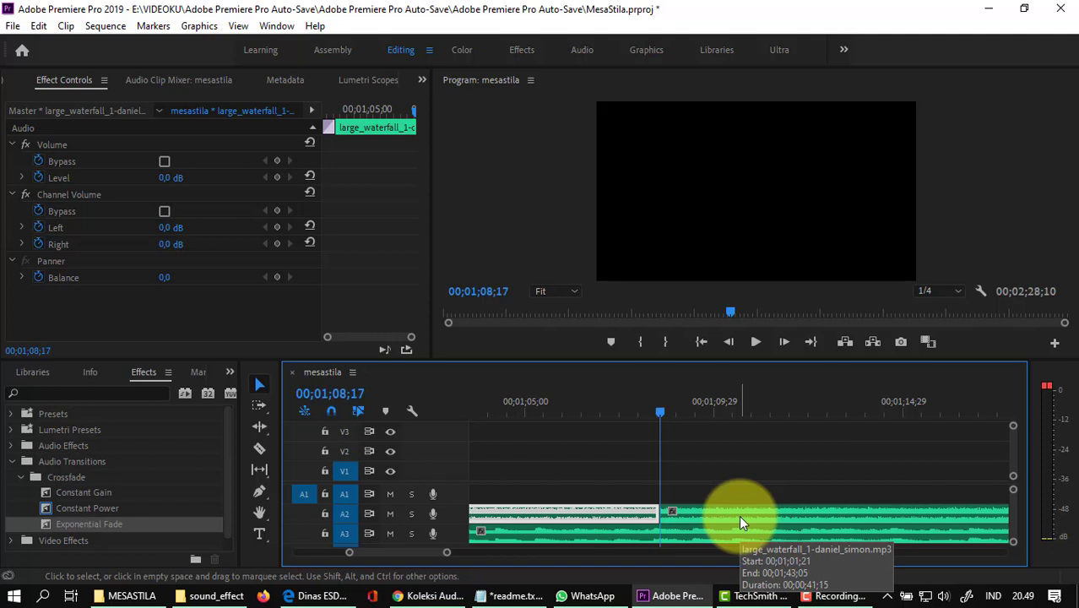
left_click(740, 519)
key("Delete")
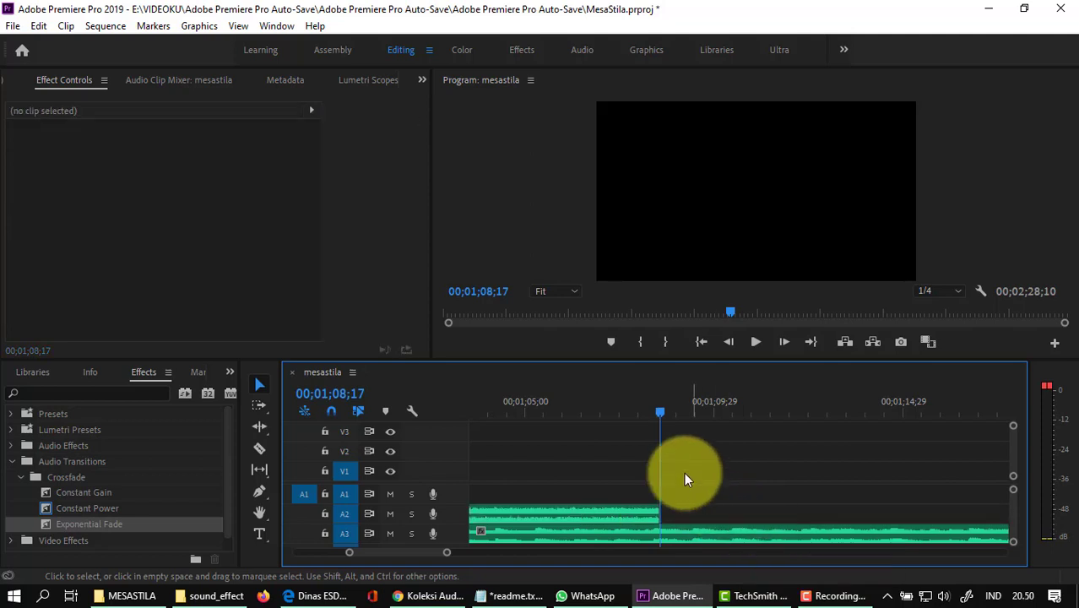
Step: Keyframe Volume Level at 01;06;17 and lower it to -287.5 dB at the clip's last frame
left_click(659, 414)
left_click_drag(661, 415, 585, 434)
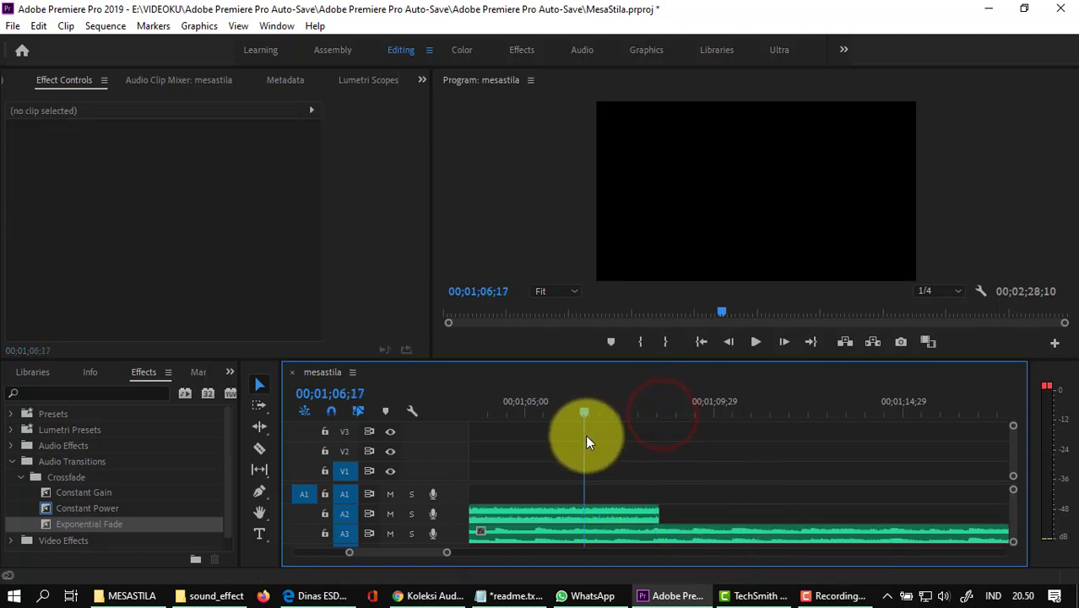
left_click(603, 514)
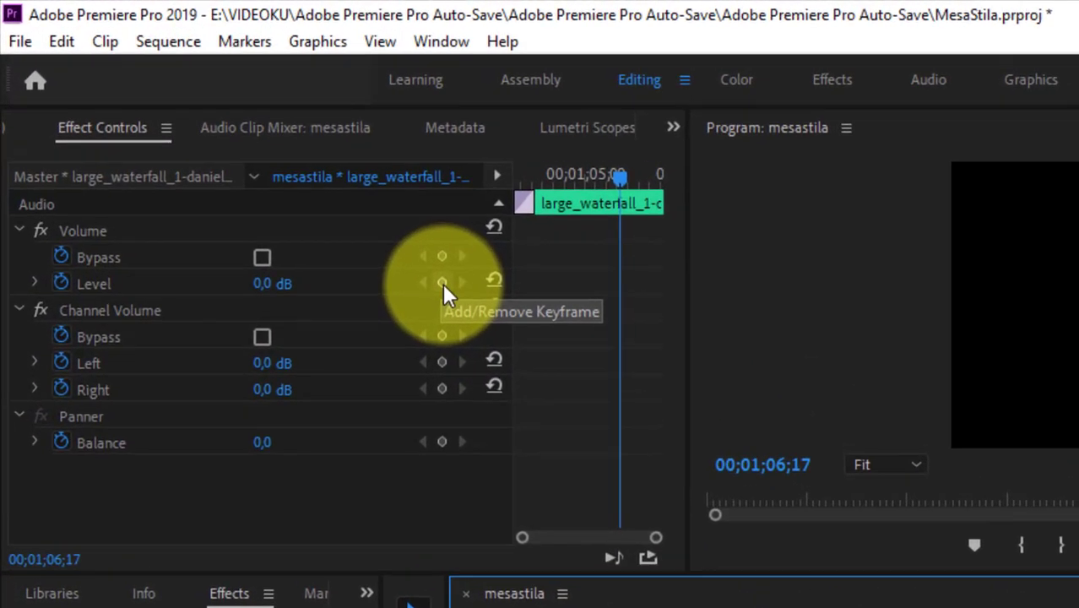
left_click(443, 283)
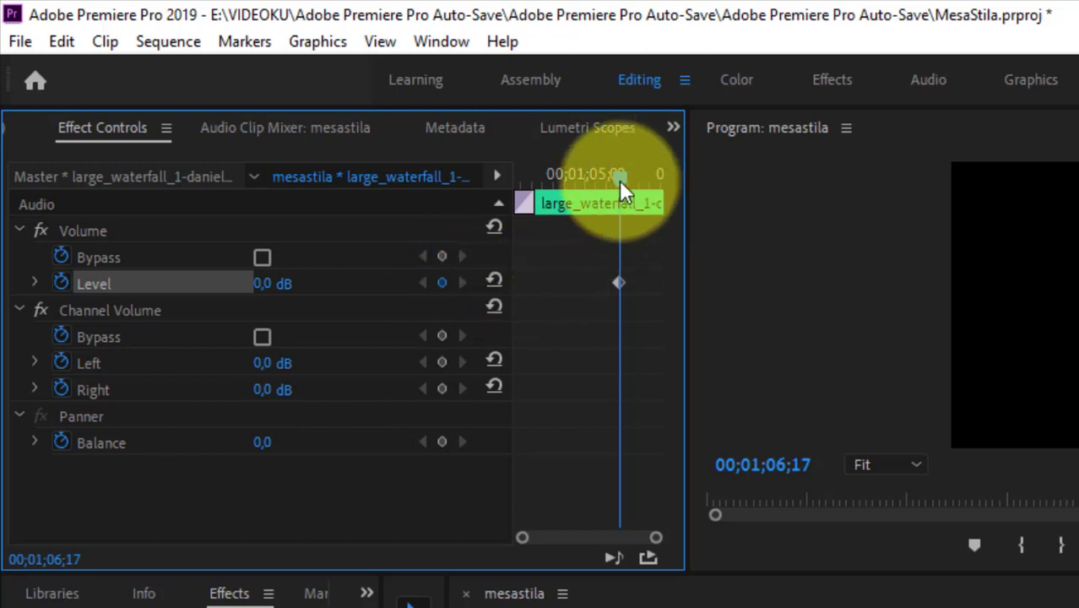
left_click_drag(621, 178, 660, 185)
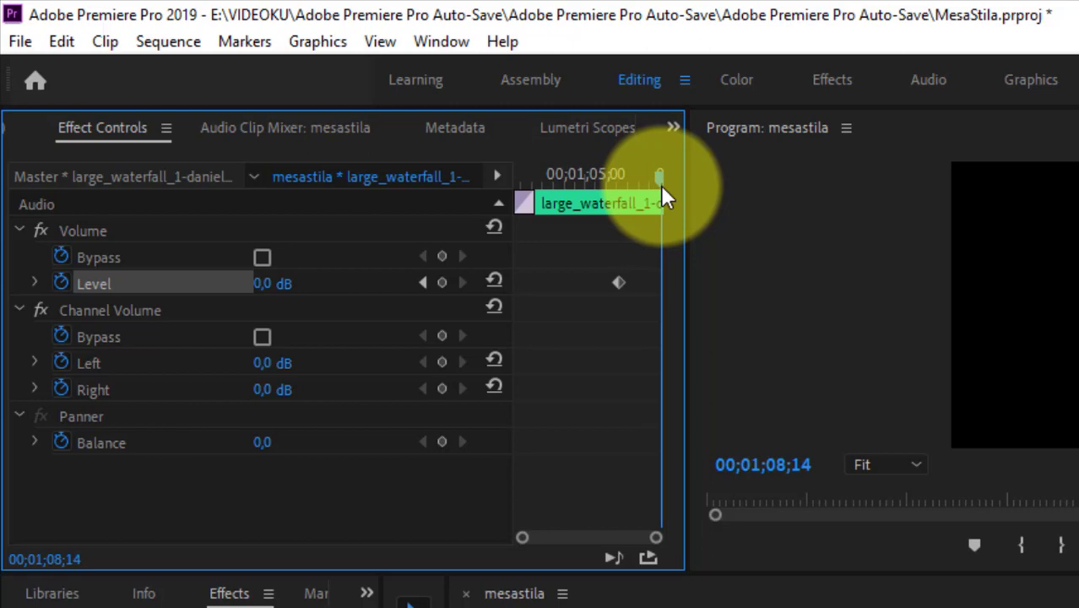
left_click_drag(662, 188, 668, 193)
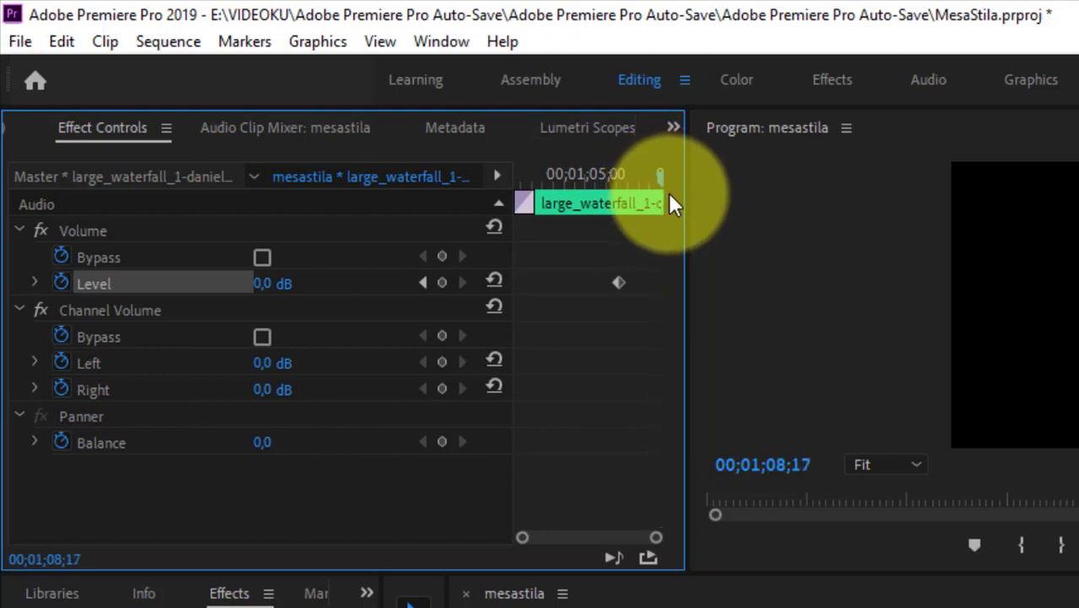
left_click_drag(266, 290, 94, 285)
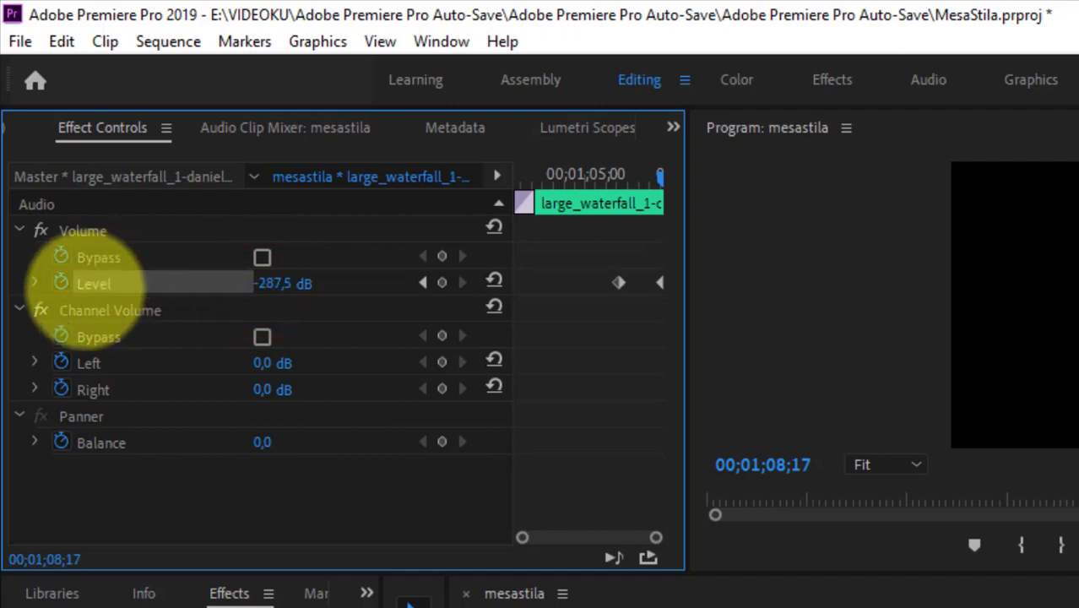
mouse_move(819, 434)
left_mouse_down()
mouse_move(491, 437)
mouse_move(560, 437)
left_mouse_up()
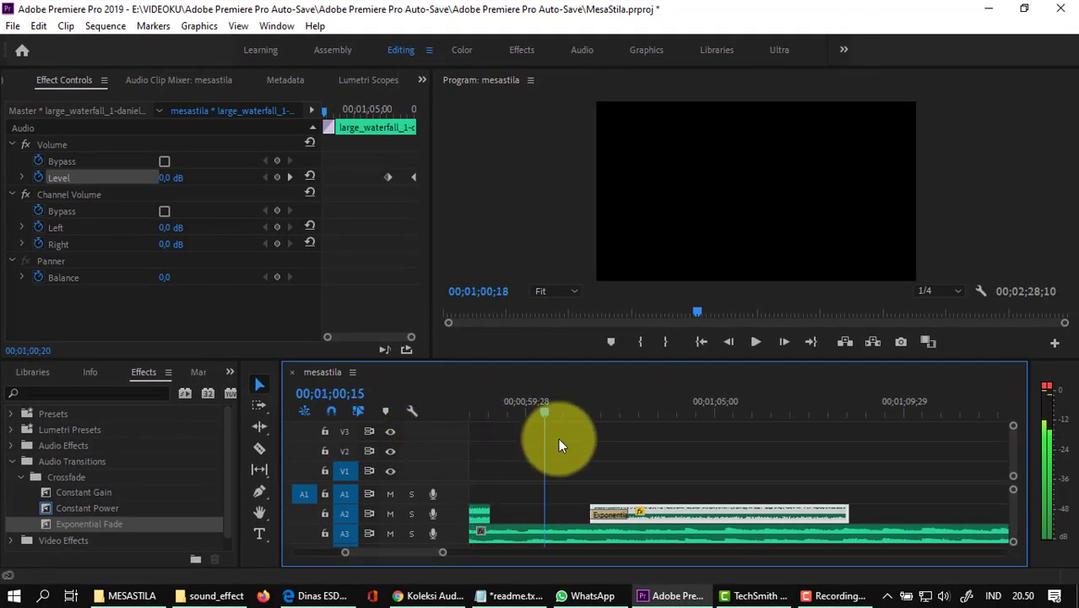
left_click(754, 343)
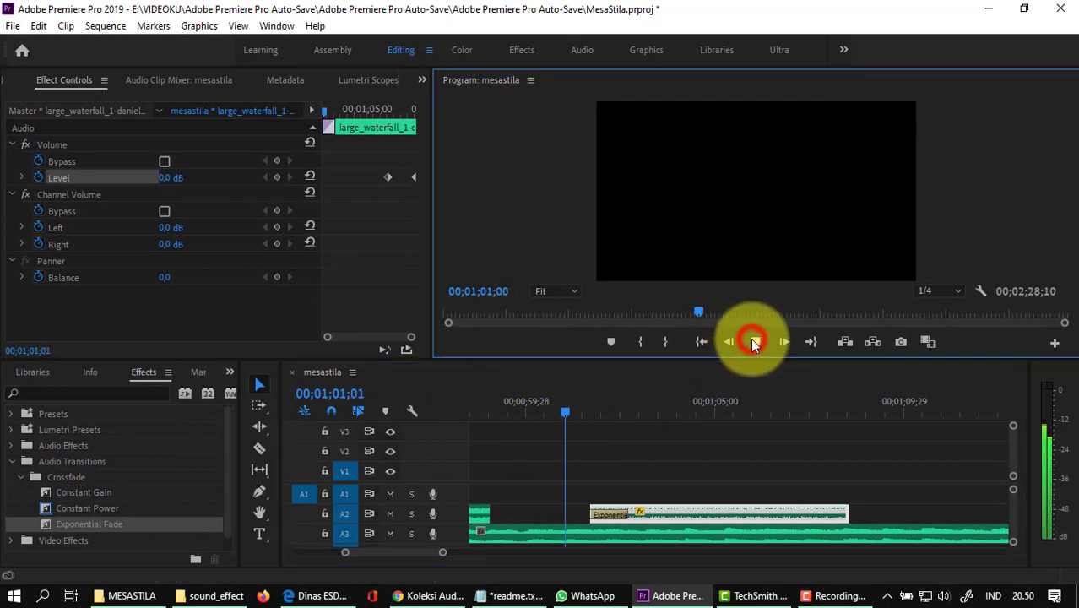